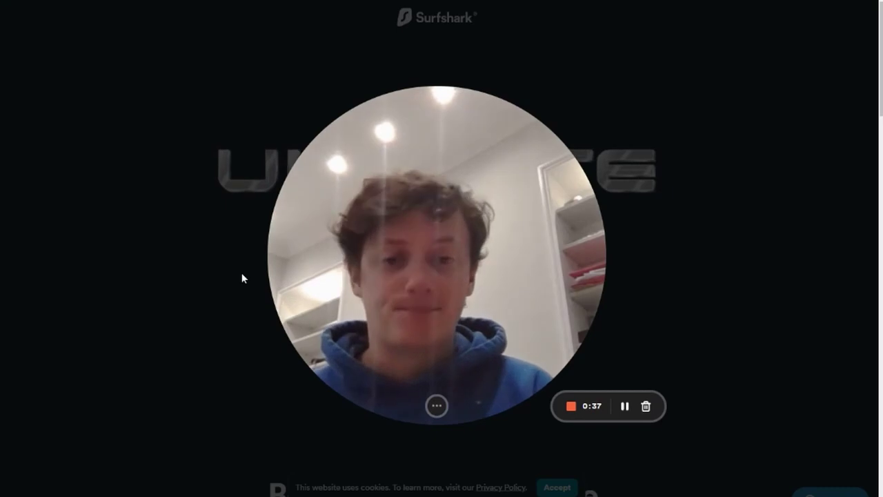
Scroll down to the 'Best deal. Better choice.' table and highlight Surfshark's $2.49/mo price
mouse_move(396, 376)
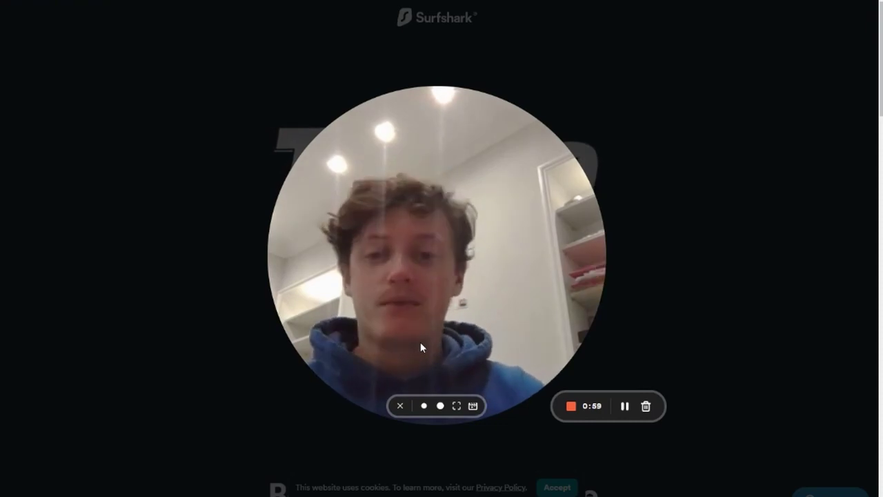
click(421, 407)
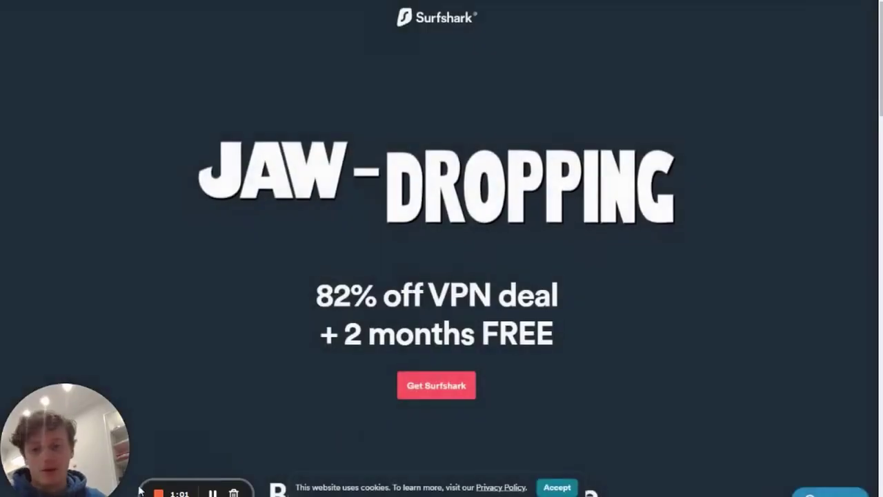
click(68, 493)
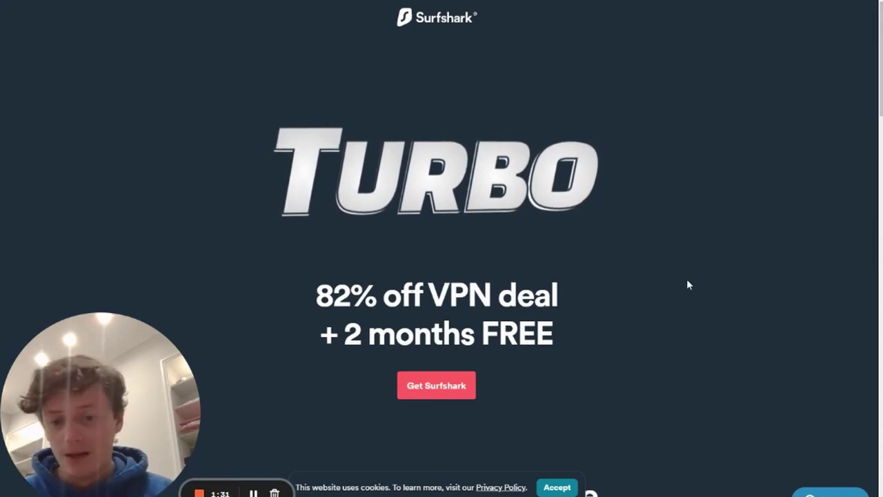
scroll(687, 283, down, 1)
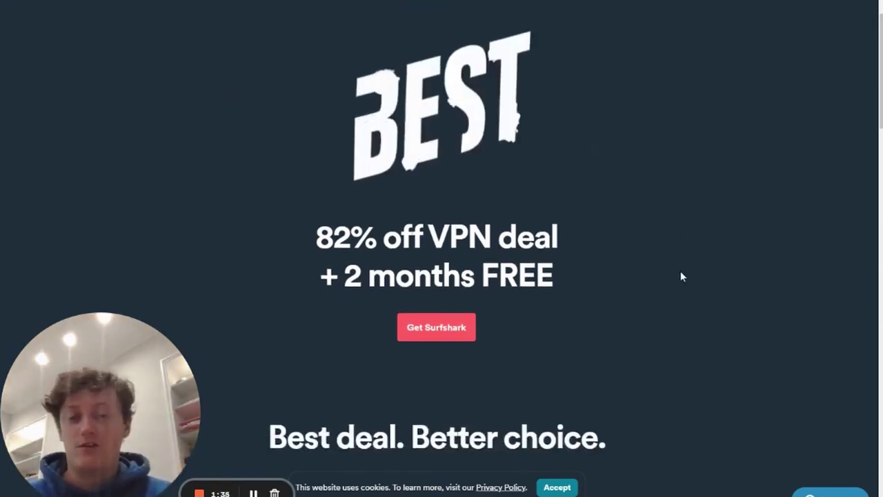
scroll(679, 276, down, 1)
scroll(679, 276, down, 3)
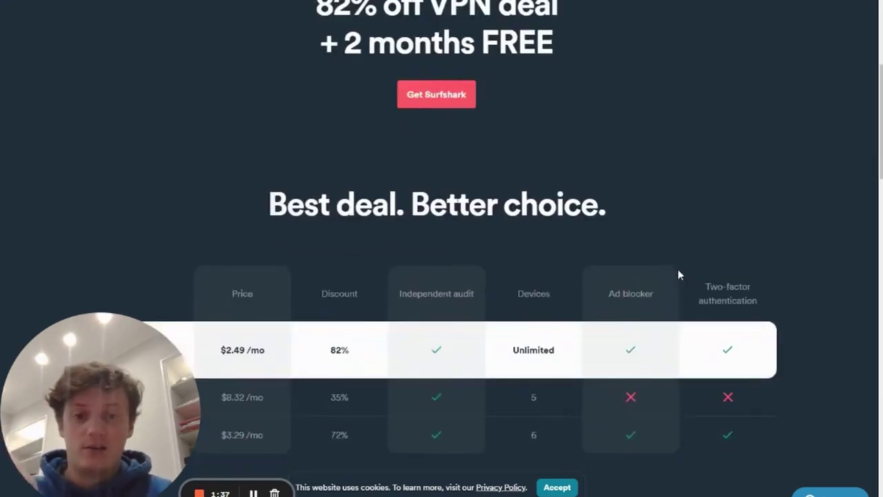
scroll(674, 270, down, 2)
drag(267, 235, 212, 238)
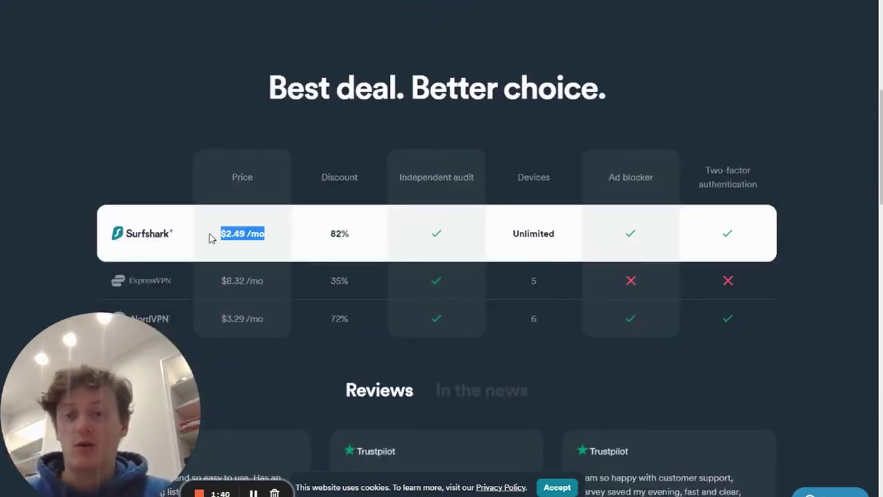
click(229, 120)
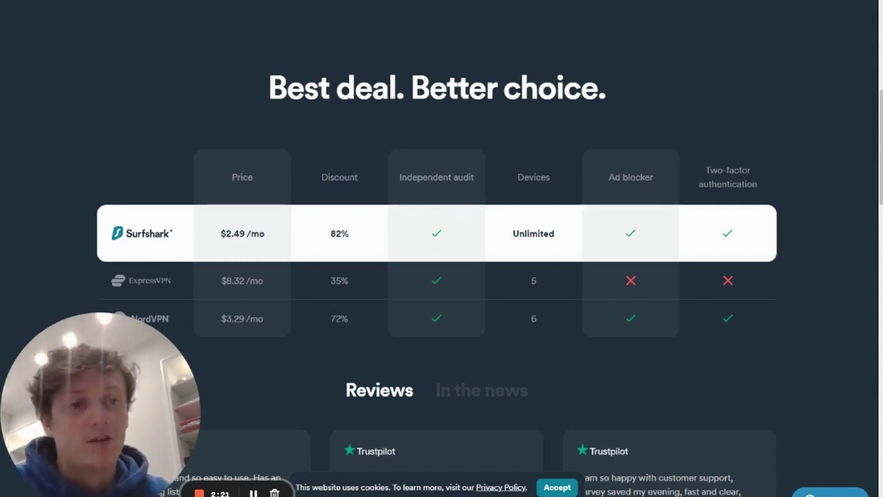
Search 'un' in the Static IP list and connect to United States - Tampa
key(alt+Tab)
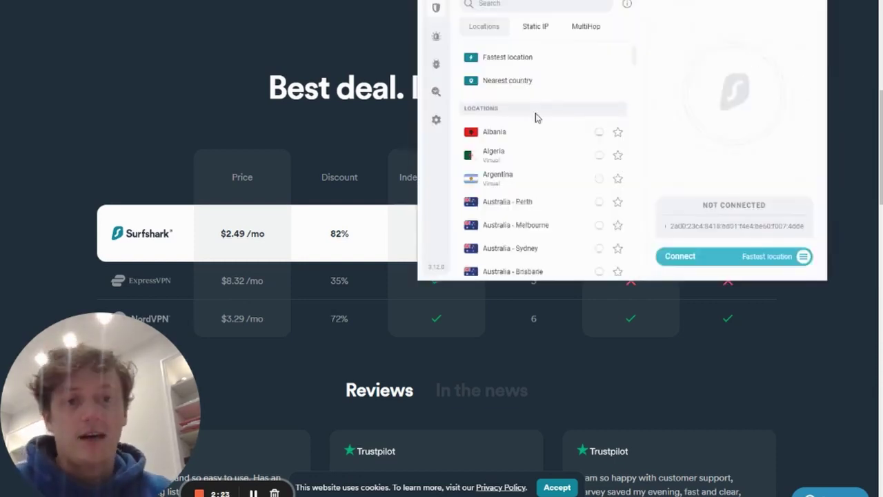
mouse_move(442, 14)
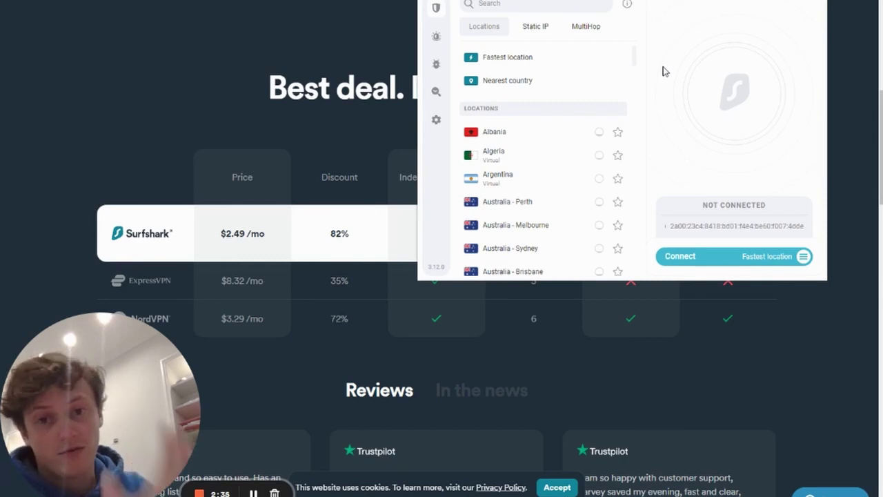
click(537, 28)
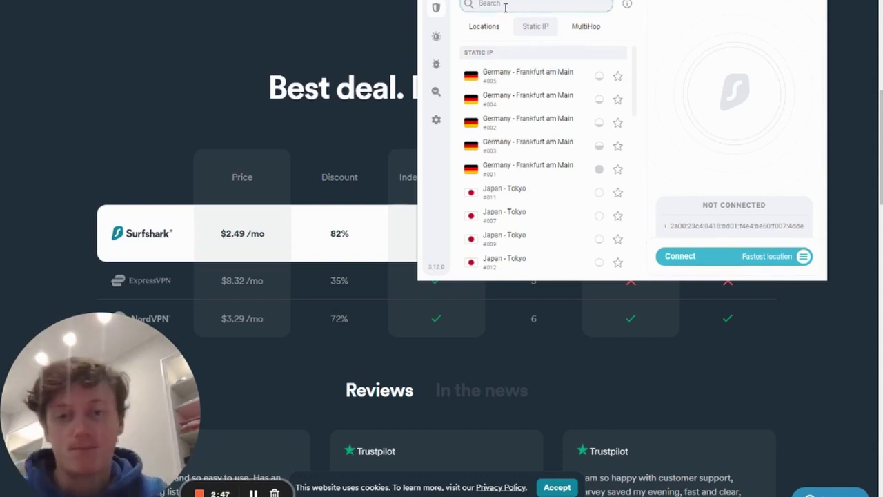
text(unit)
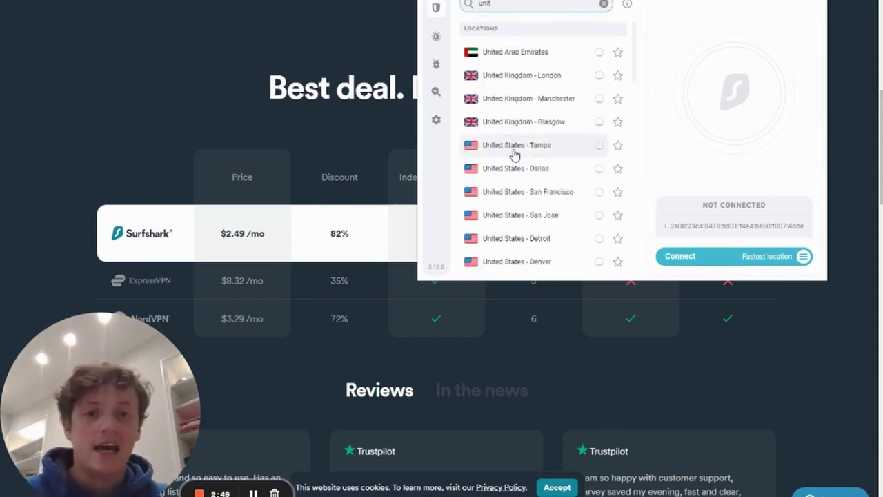
click(514, 153)
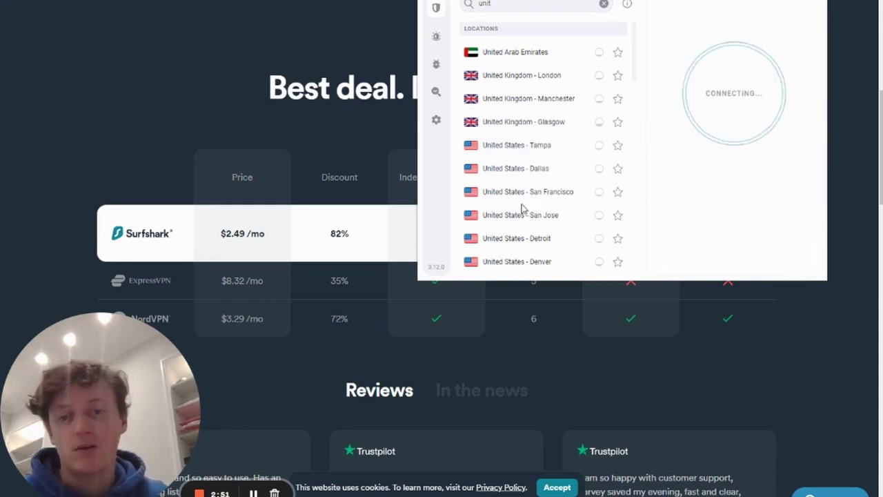
Close the Surfshark VPN extension to get back to the comparison table
scroll(525, 169, down, 3)
scroll(528, 170, down, 3)
scroll(528, 170, up, 8)
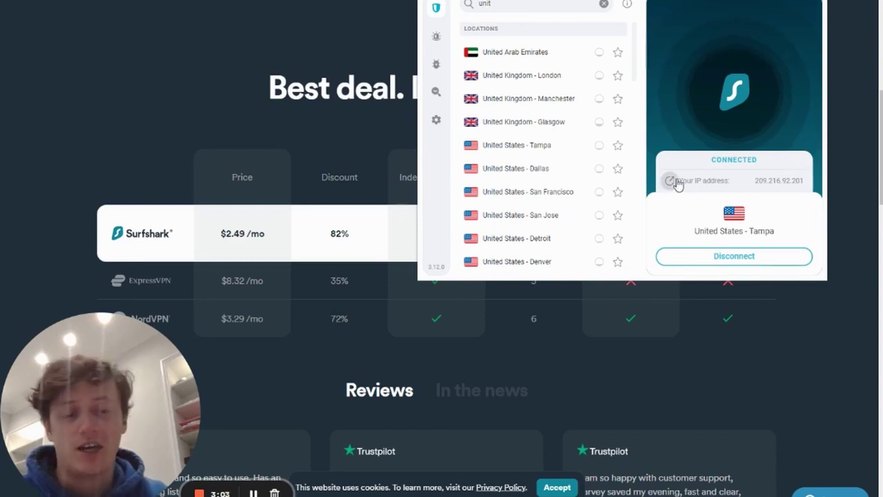
click(307, 39)
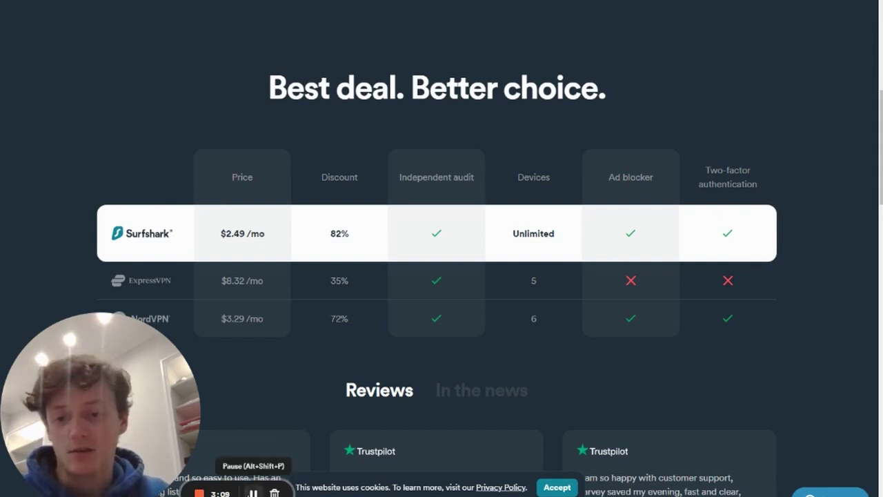
Go from the TikTok For Business login page to its Sign Up page
click(254, 493)
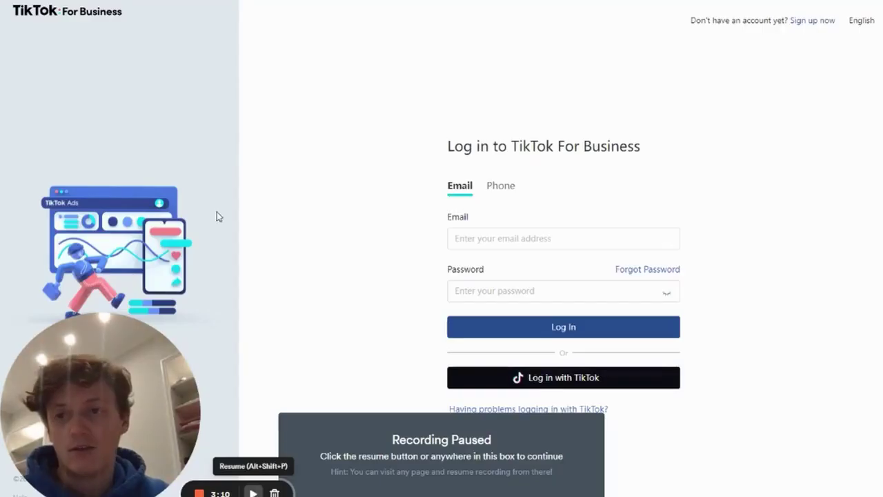
key(alt+shift+p)
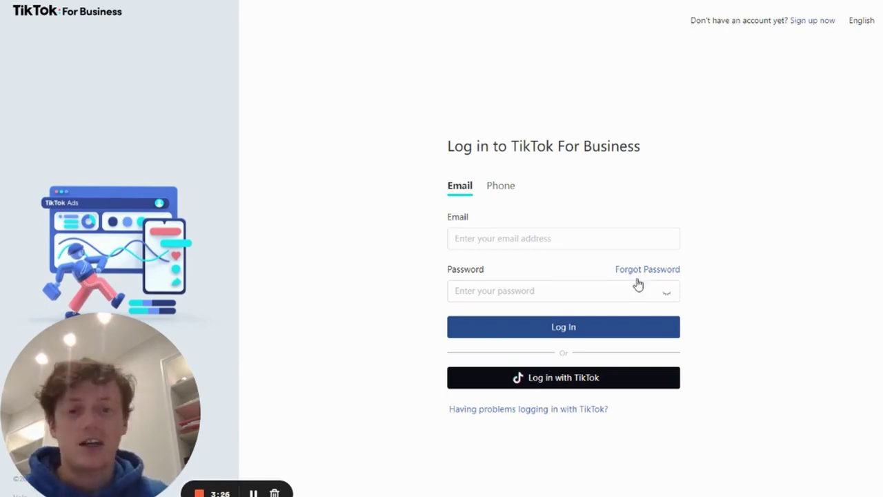
click(812, 26)
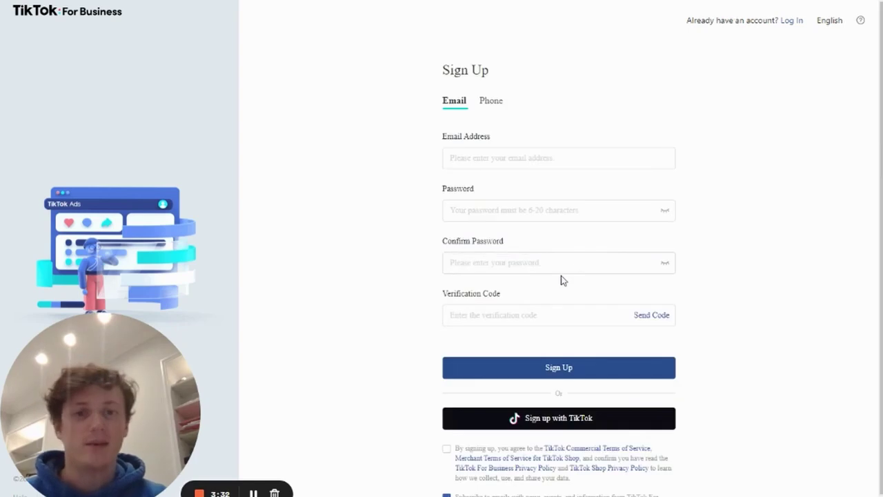
Enter the account e-mail address in the sign-up form
click(479, 163)
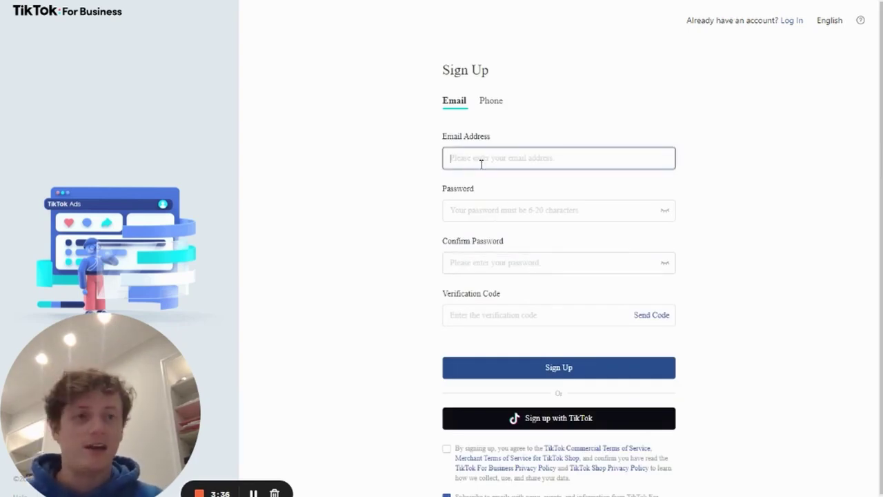
click(467, 199)
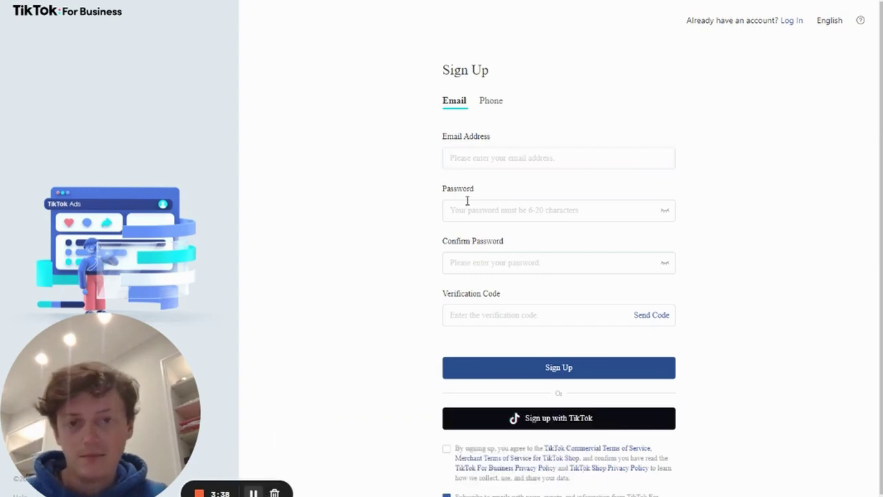
click(472, 167)
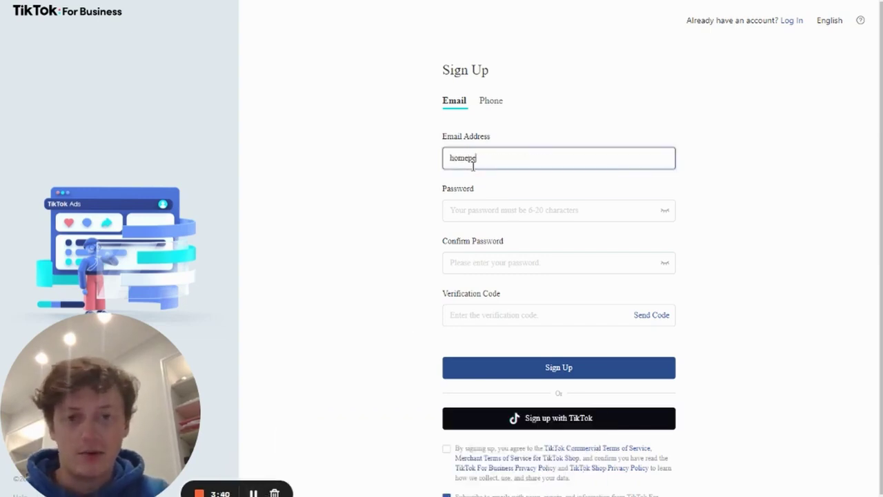
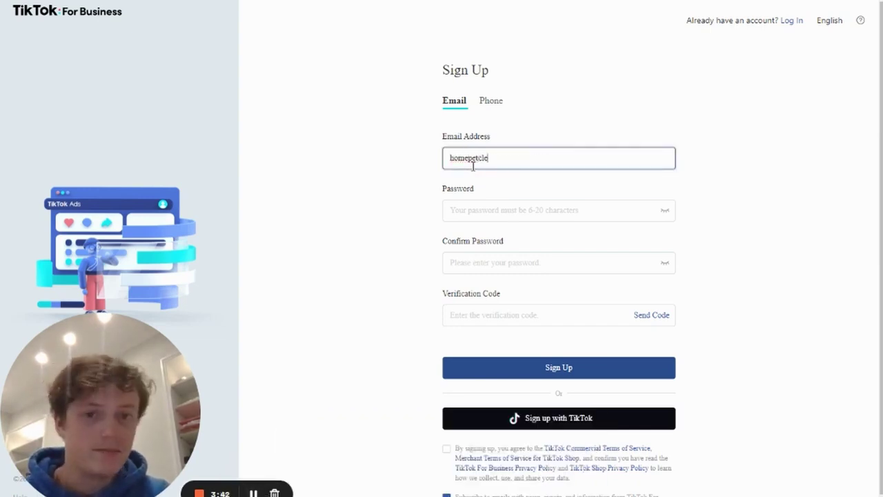
click(390, 191)
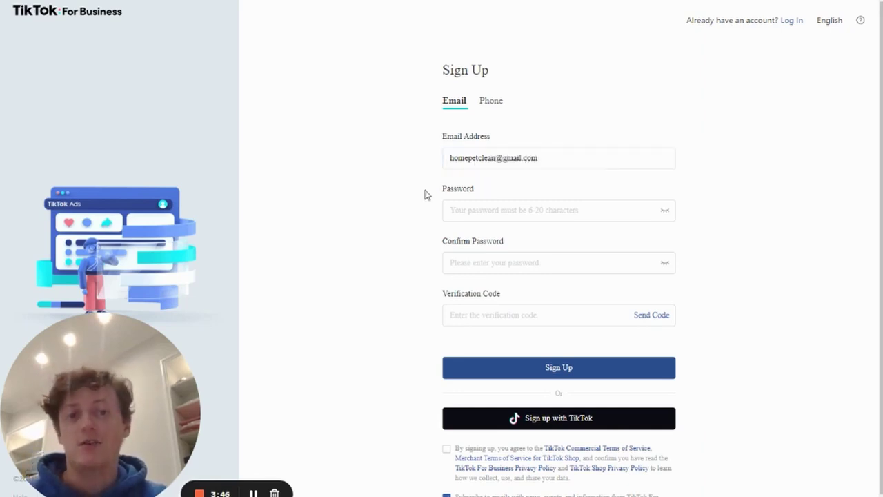
Type the account password and retype it in the Confirm Password field
click(487, 216)
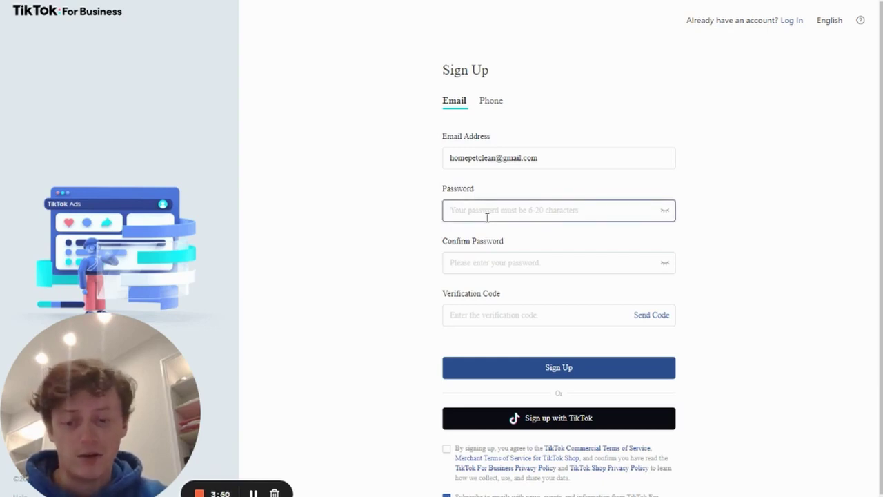
text(••)
key(Tab)
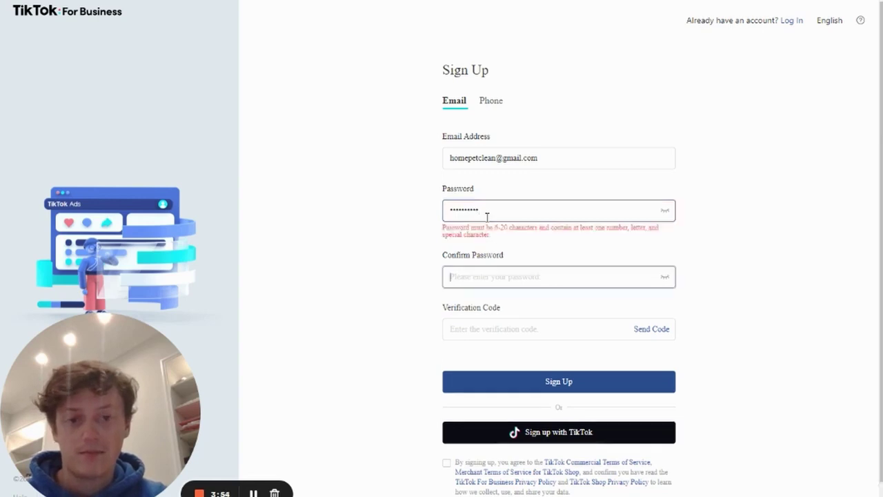
text(•)
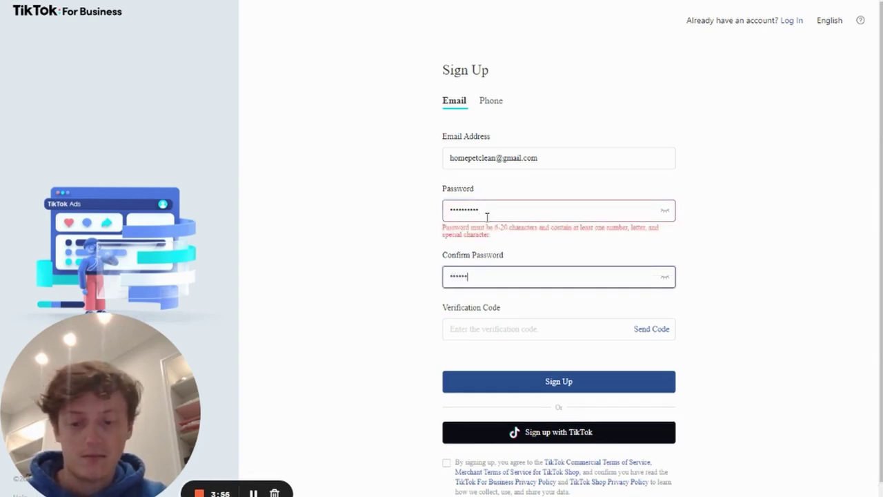
click(522, 210)
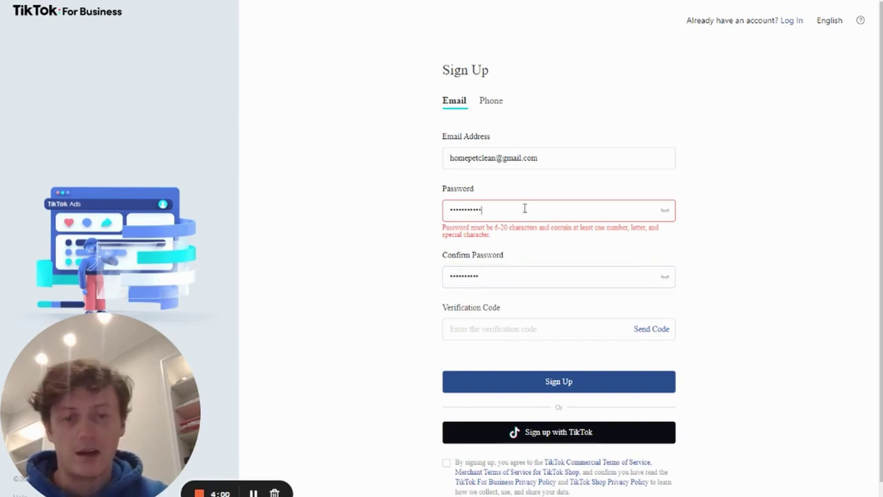
click(503, 280)
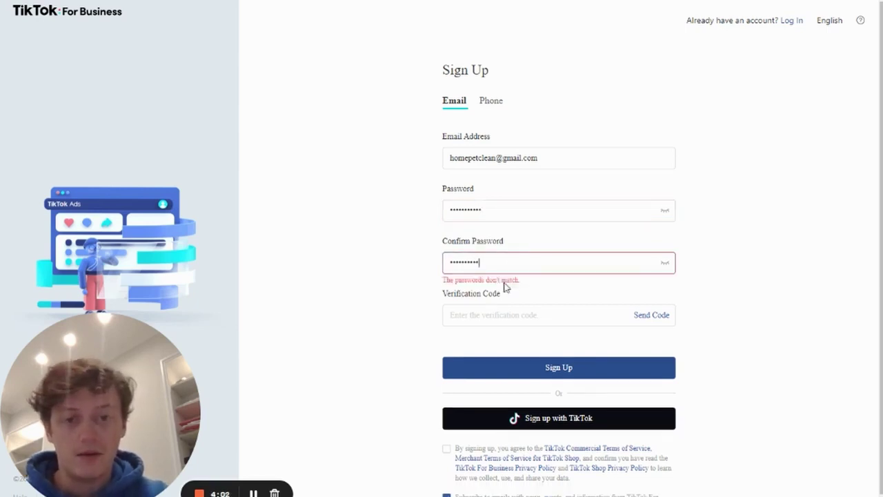
Request an e-mail verification code and solve the M-shape captcha
click(404, 318)
click(479, 315)
click(644, 316)
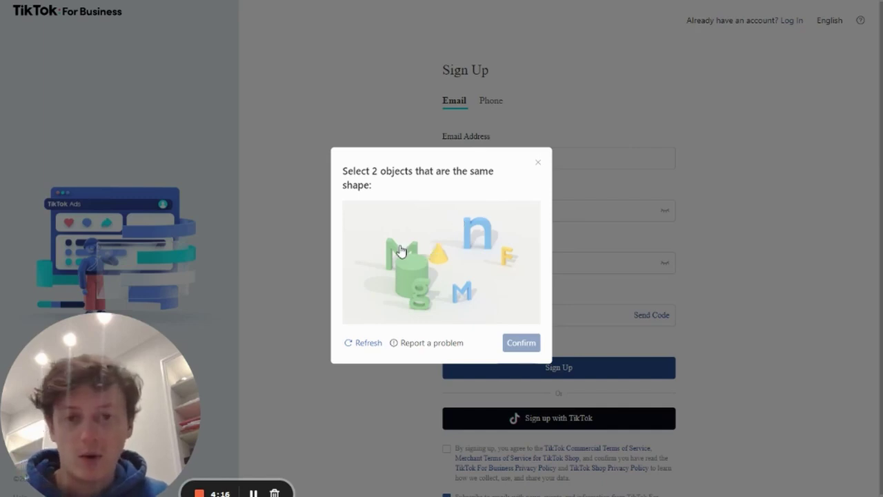
click(461, 293)
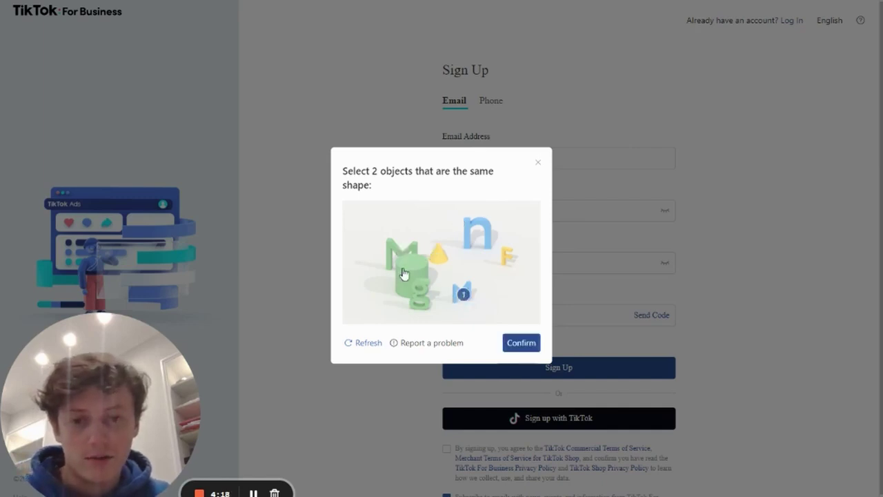
click(393, 250)
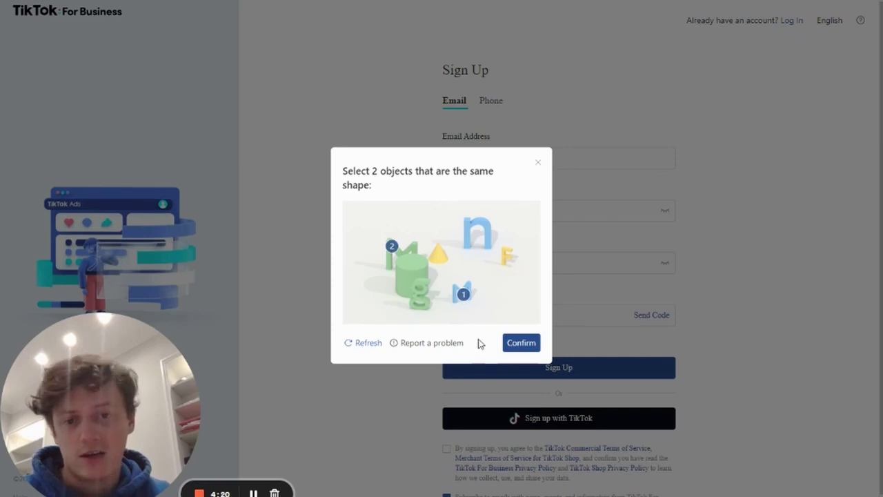
click(533, 343)
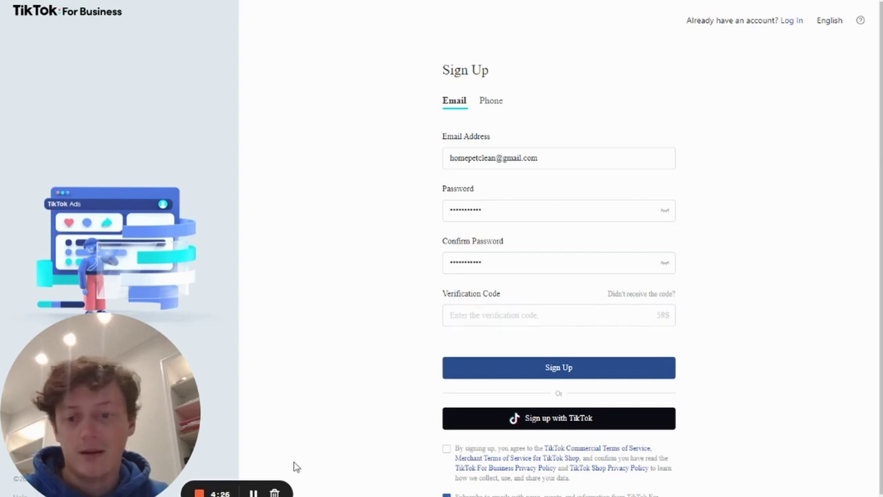
Enter the e-mailed verification code, accept the terms, opt out of promotional e-mails and sign up
click(468, 319)
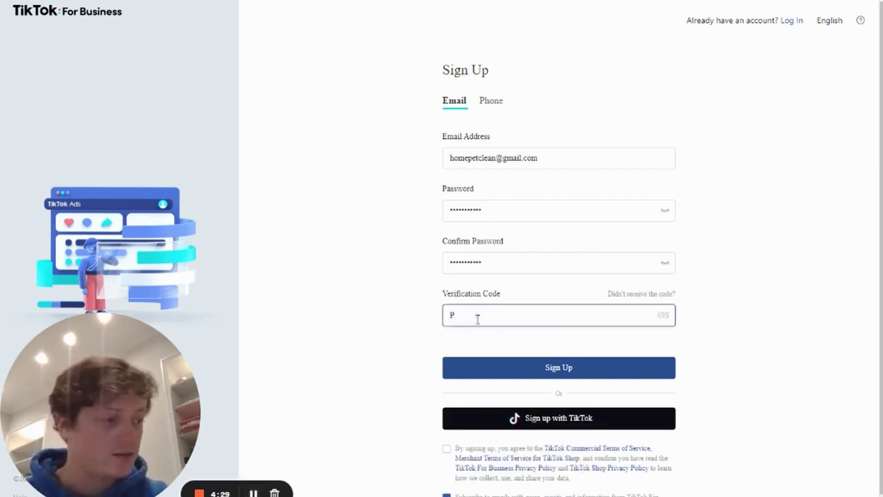
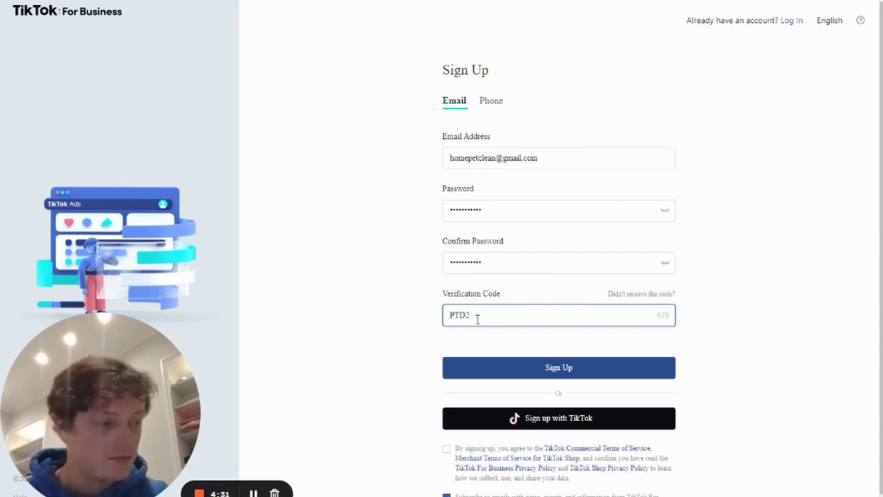
click(458, 453)
scroll(509, 440, down, 1)
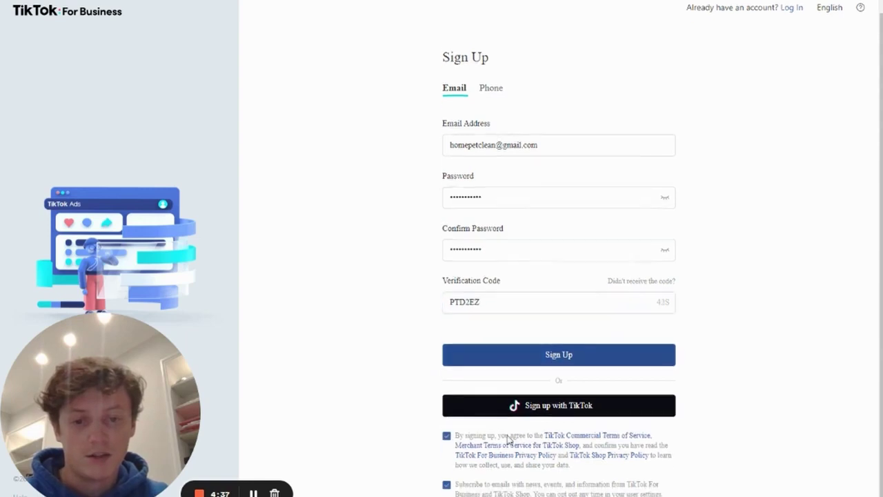
click(447, 482)
click(519, 354)
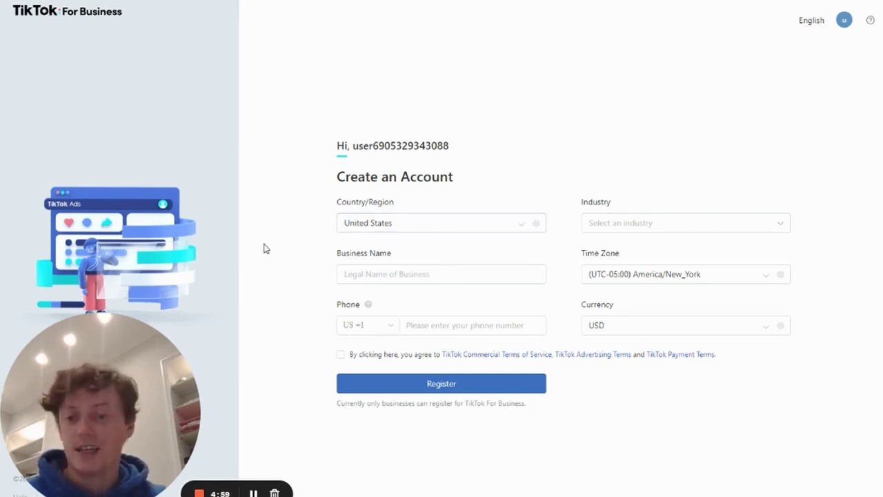
Set the industry to Jewelry under the E-commerce group
click(663, 227)
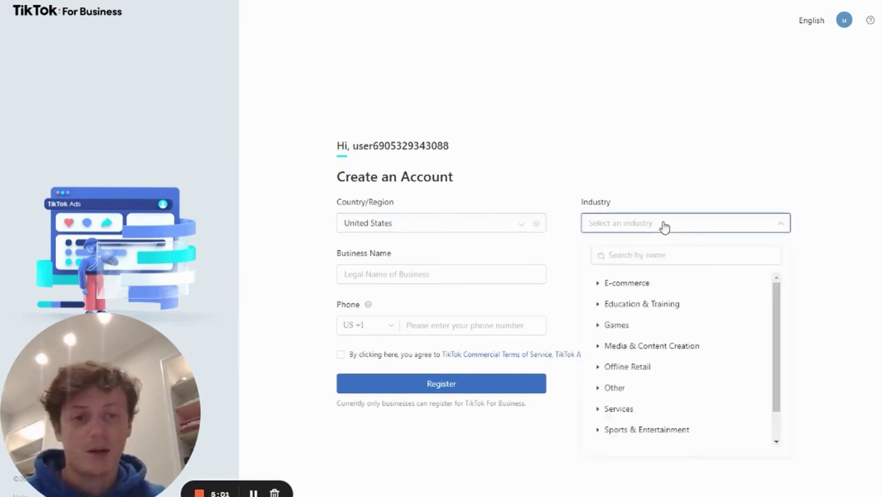
click(672, 289)
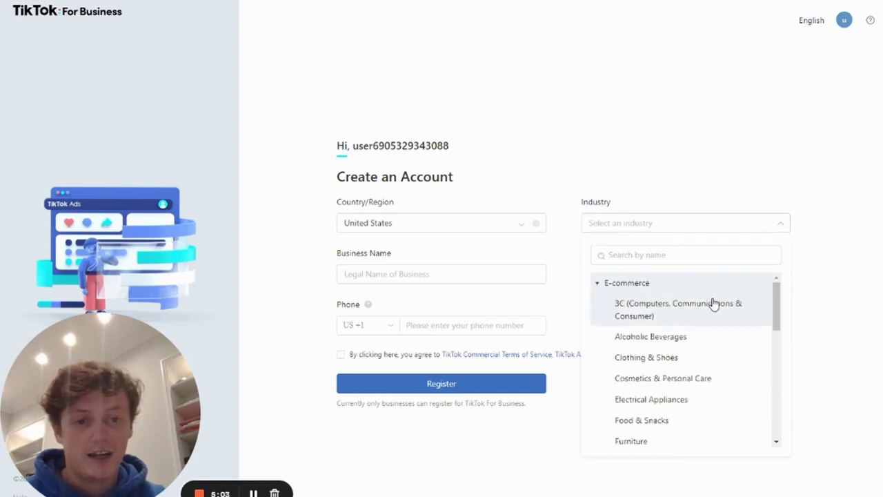
scroll(693, 345, down, 2)
scroll(689, 394, down, 1)
click(635, 411)
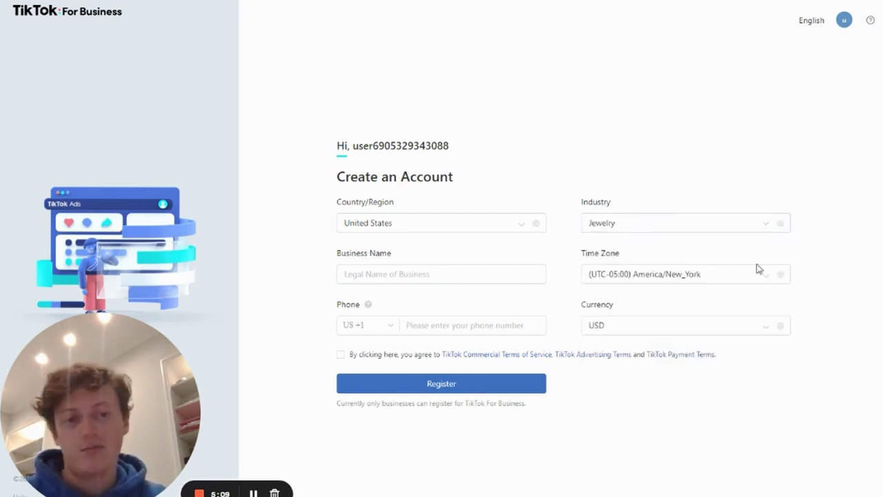
Paste KingGoods as the business name, replacing the trial text
click(361, 274)
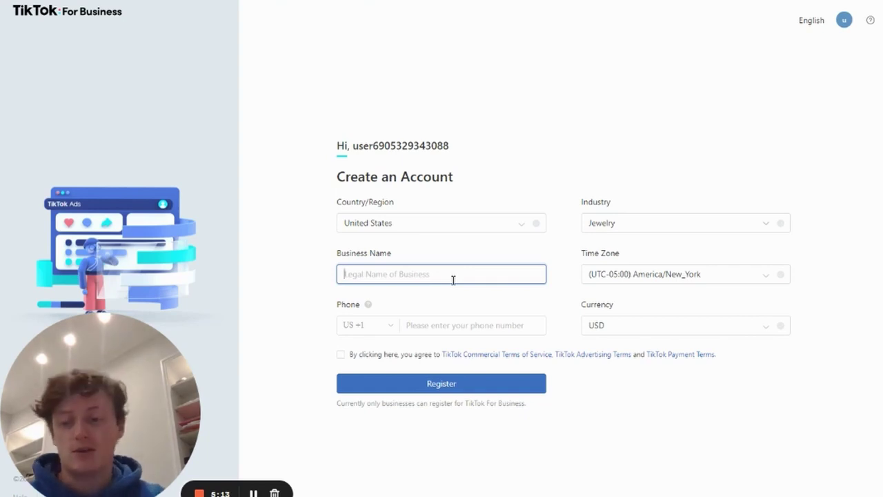
text(SOME)
key(BackSpace)
key(BackSpace)
key(BackSpace)
key(BackSpace)
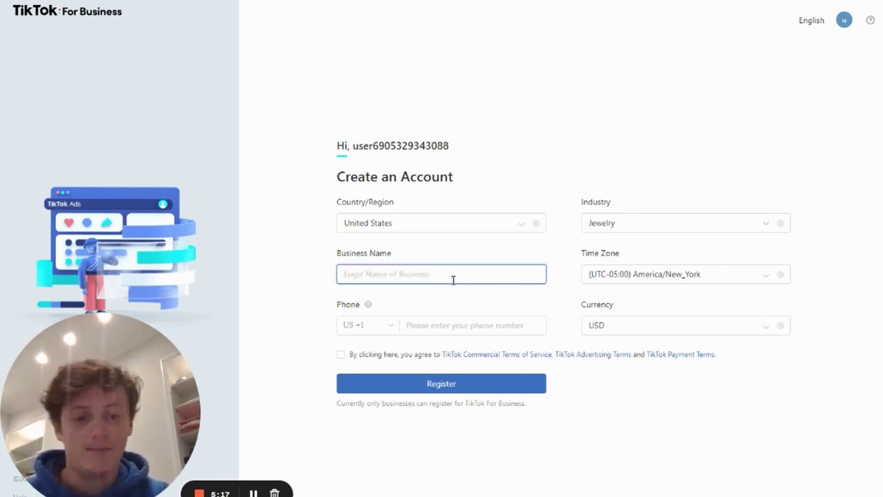
text(KingGoods)
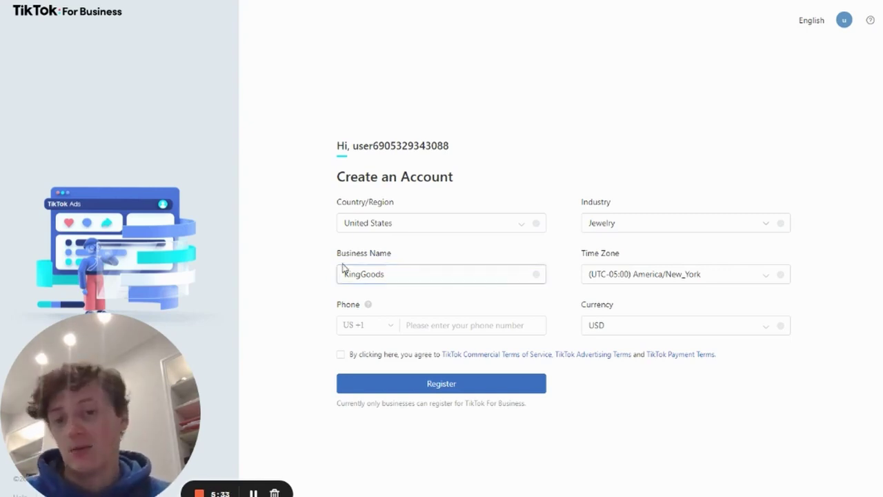
Change the time zone from America/New_York to (UTC+00:00) Europe/London
click(646, 277)
scroll(710, 411, down, 3)
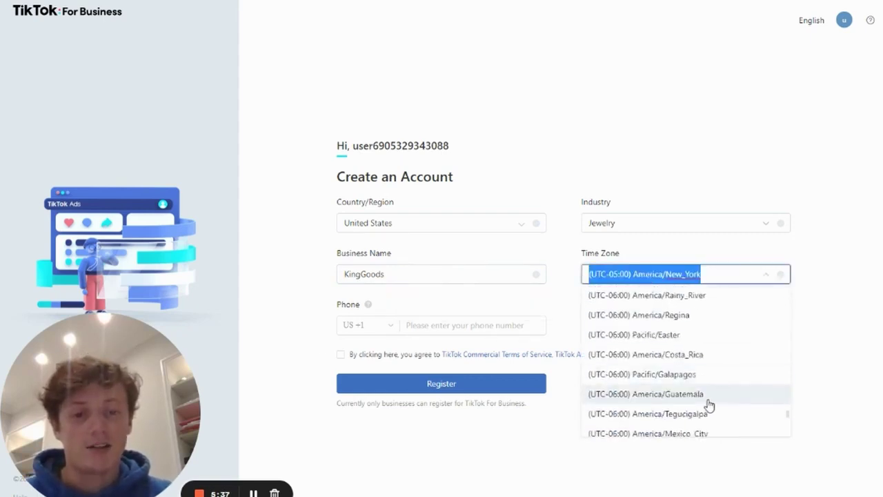
scroll(714, 408, down, 6)
scroll(710, 401, up, 5)
scroll(710, 399, down, 10)
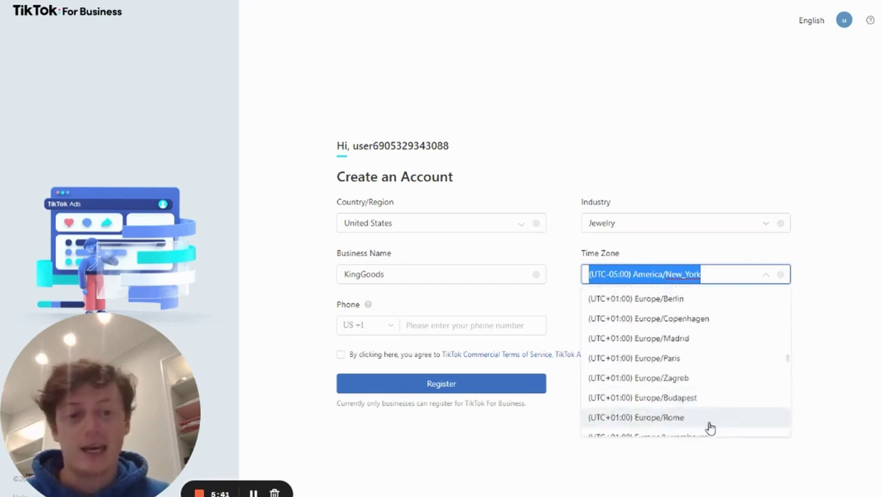
scroll(716, 376, up, 1)
scroll(718, 378, down, 4)
scroll(720, 381, up, 5)
scroll(720, 392, up, 3)
scroll(721, 392, down, 7)
scroll(720, 392, down, 3)
right_click(720, 389)
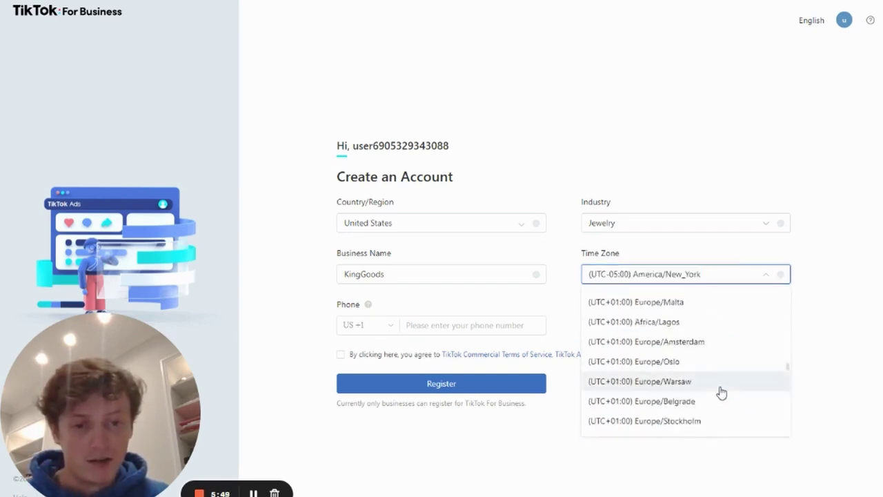
click(759, 375)
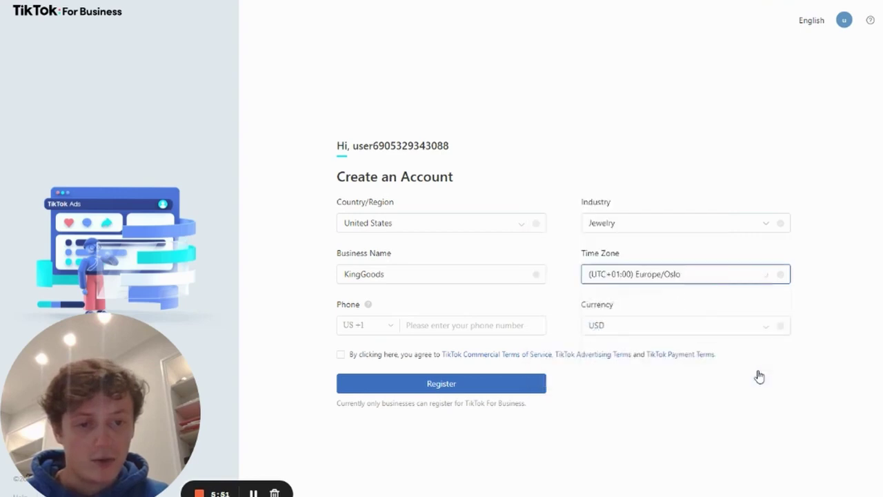
click(694, 279)
scroll(724, 380, down, 3)
scroll(722, 379, down, 4)
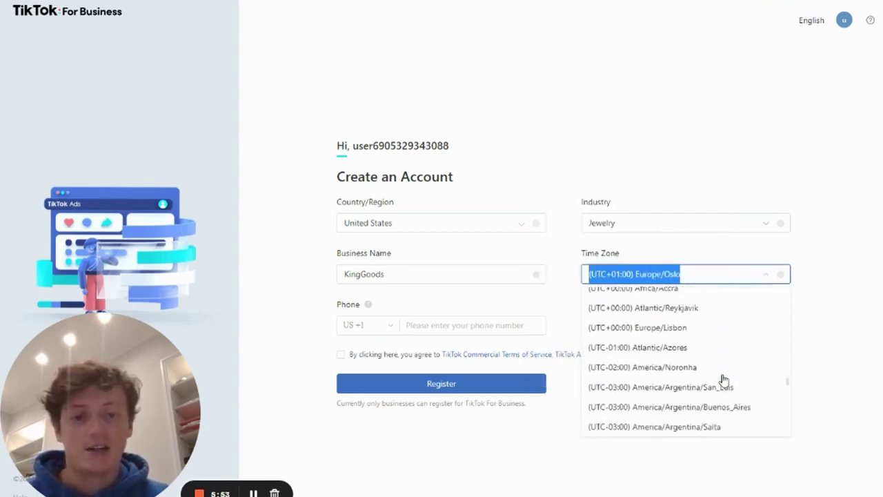
scroll(722, 376, up, 2)
click(695, 328)
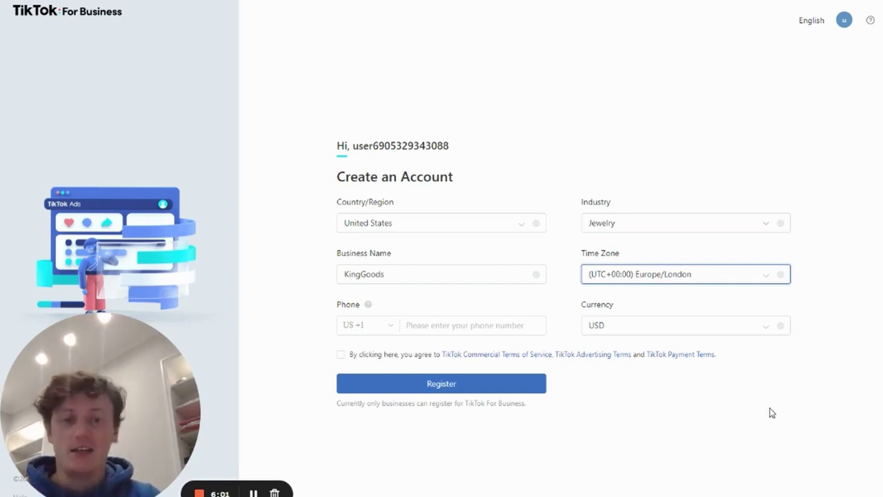
Keep United States as the phone country code after briefly choosing Canada
click(701, 293)
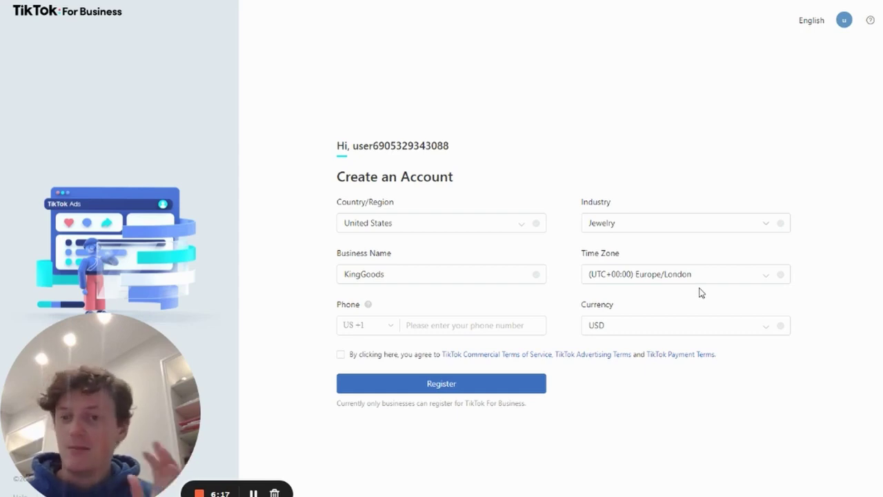
click(392, 330)
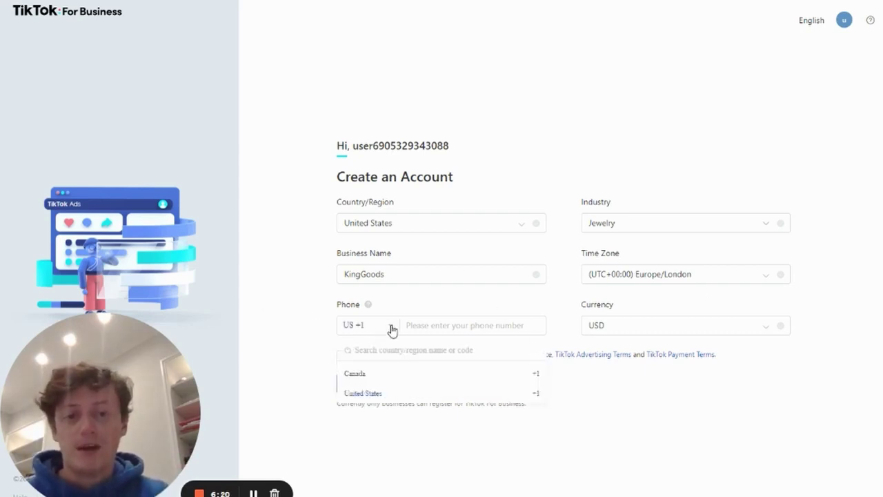
click(378, 372)
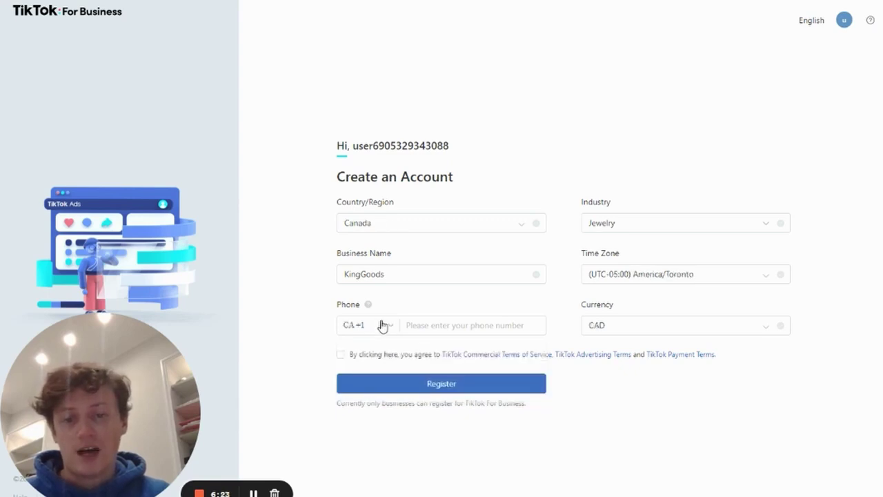
click(382, 325)
click(374, 396)
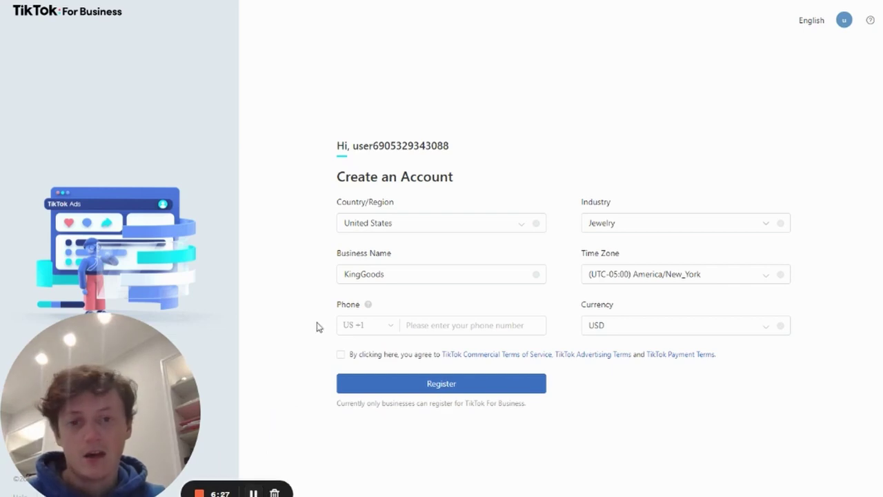
Keep USD as the currency and bring up the 'free united states phone number' Google results
click(650, 334)
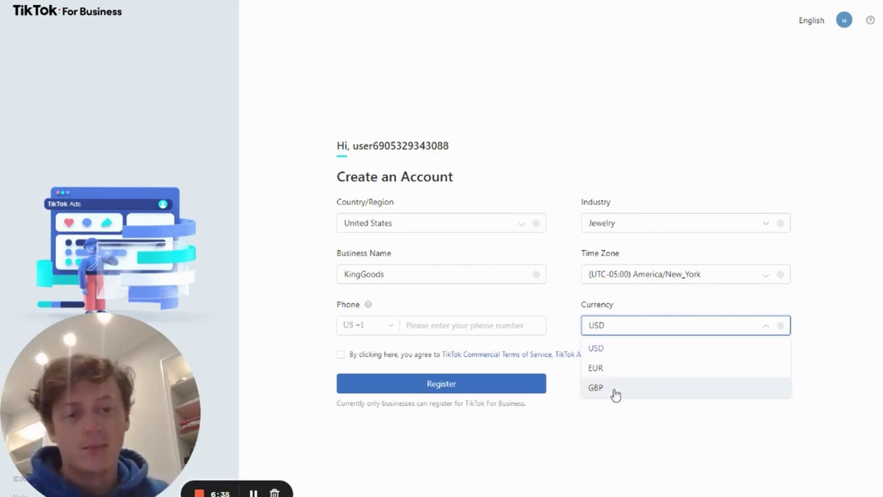
click(635, 349)
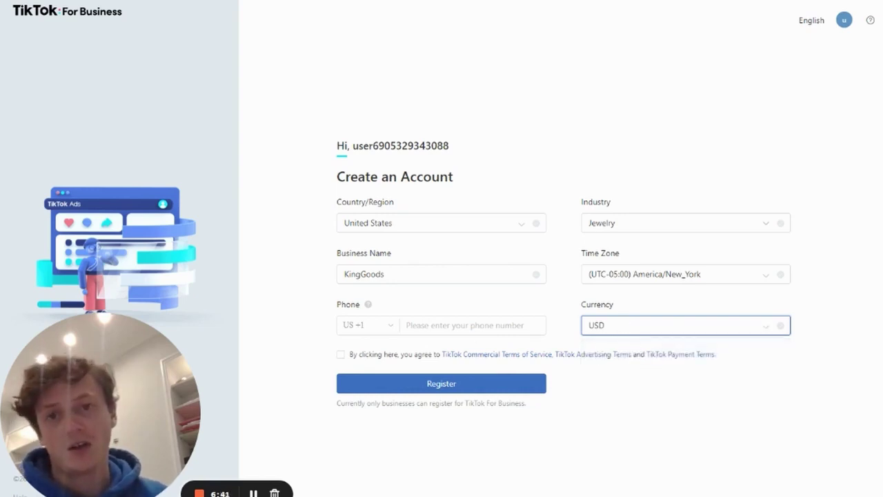
key(ctrl+Tab)
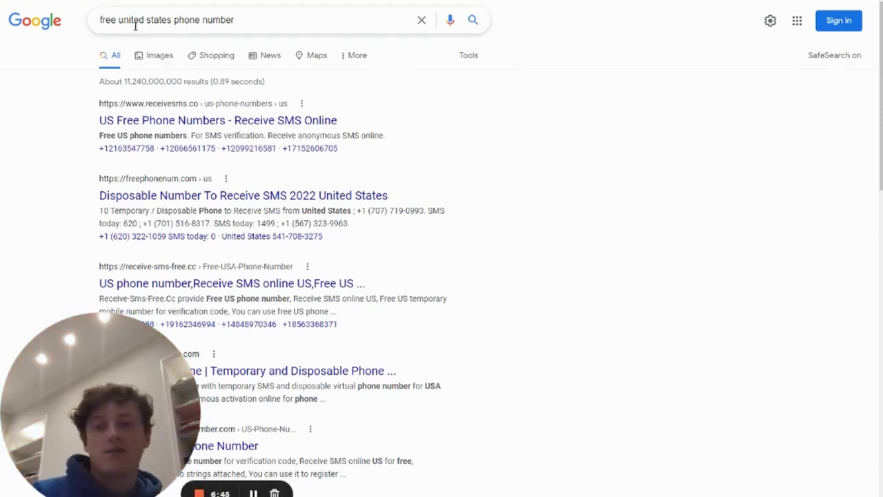
Open the first free USA number's inbox on receivesms.co and copy the number without its country prefix
click(185, 122)
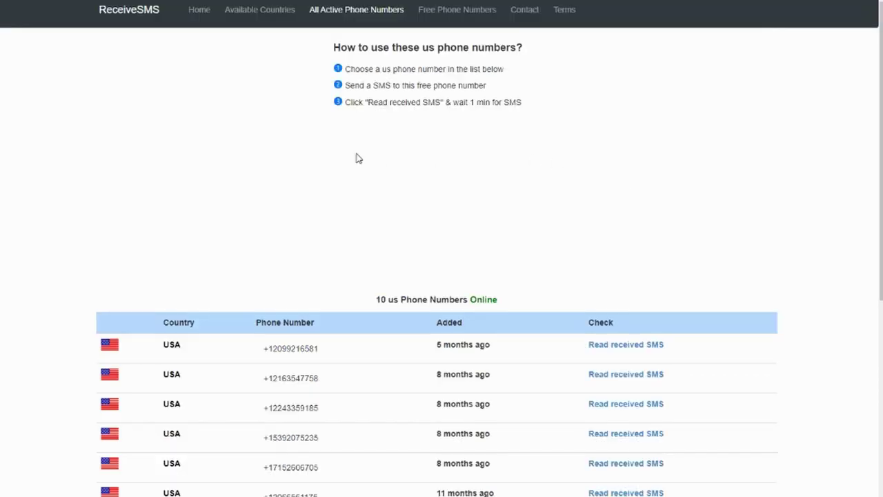
scroll(357, 328, down, 1)
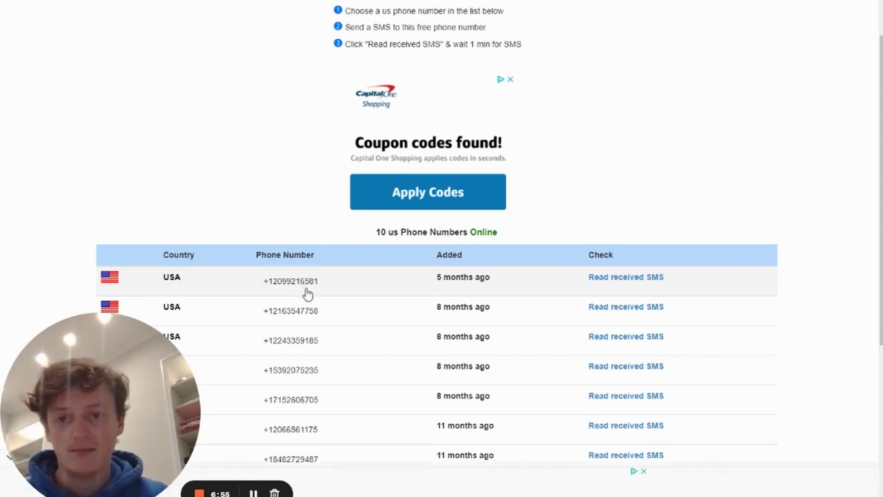
click(633, 281)
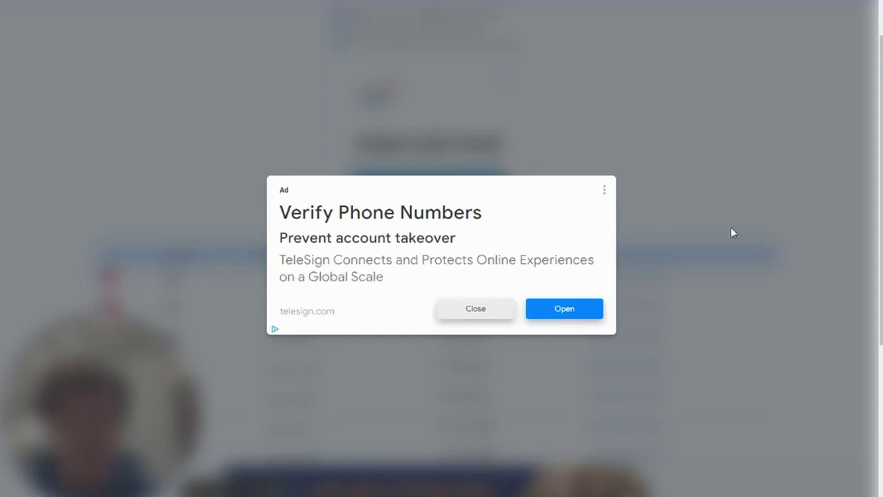
click(631, 178)
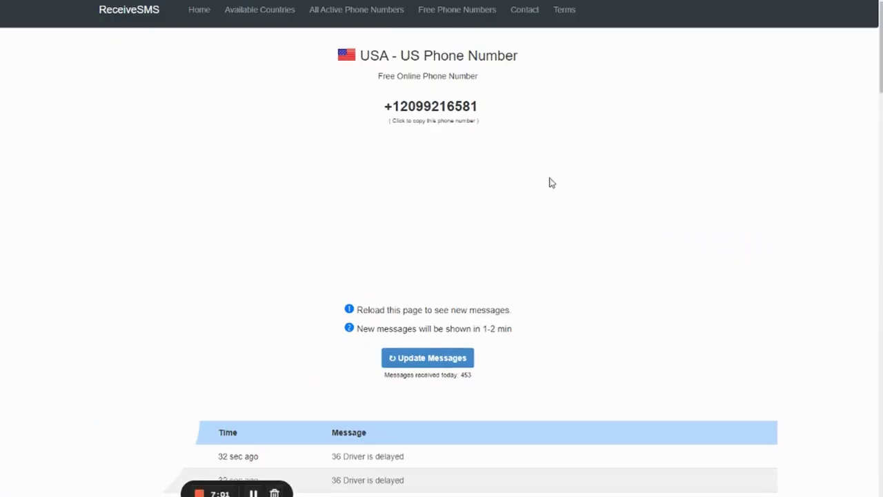
drag(503, 106, 402, 108)
key(ctrl+c)
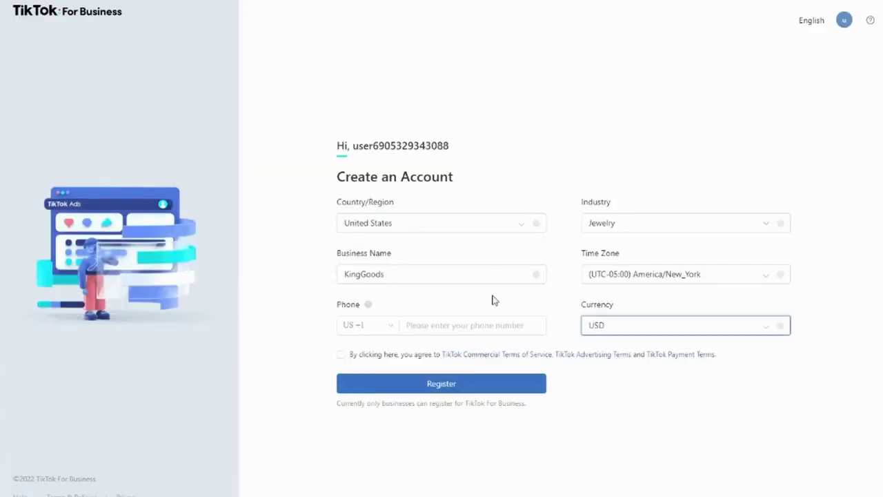
Paste the copied US phone number, accept the TikTok terms and register the account
click(422, 325)
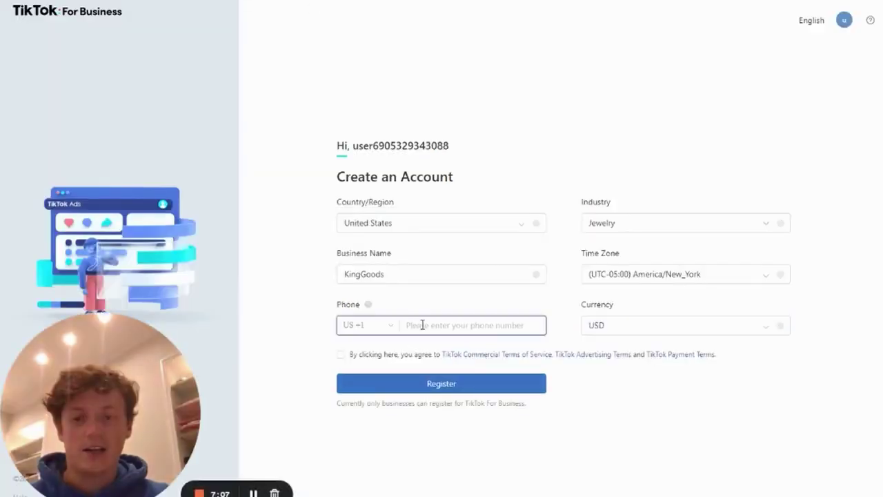
key(ctrl+v)
click(341, 355)
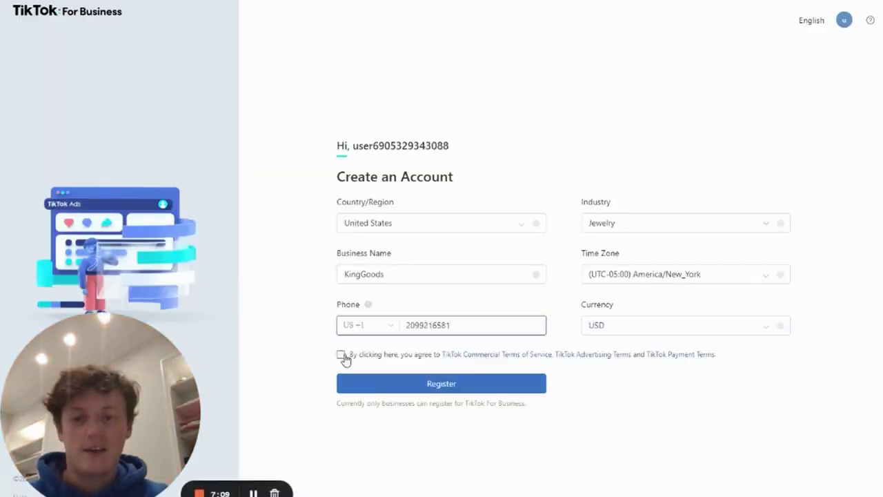
click(440, 387)
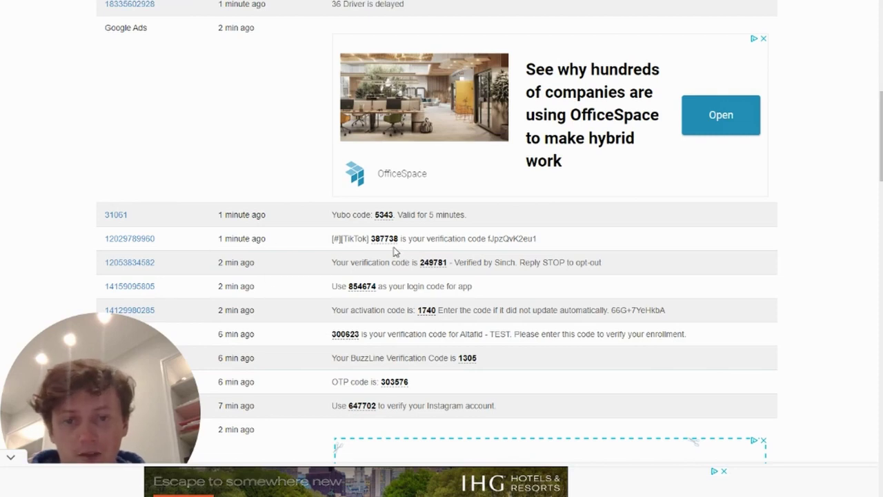
Copy the TikTok verification code from ReceiveSMS and paste it into a new browser tab
drag(399, 239, 371, 240)
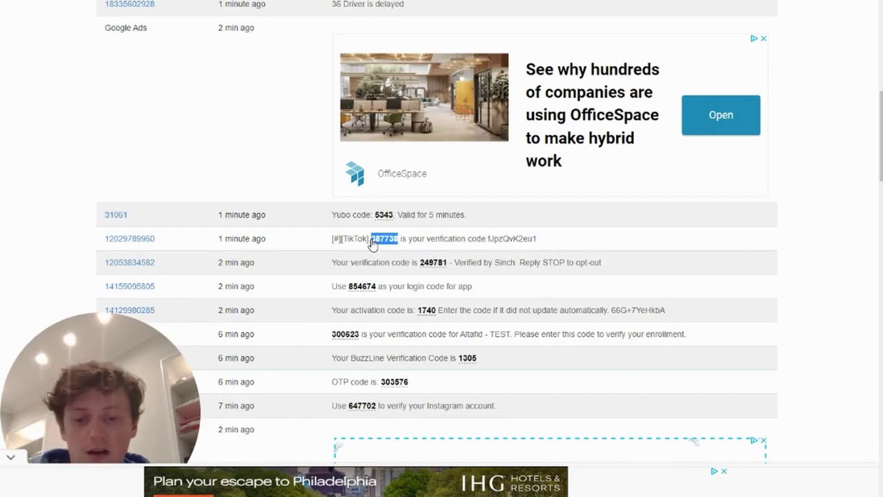
key(ctrl+c)
key(ctrl+t)
key(ctrl+v)
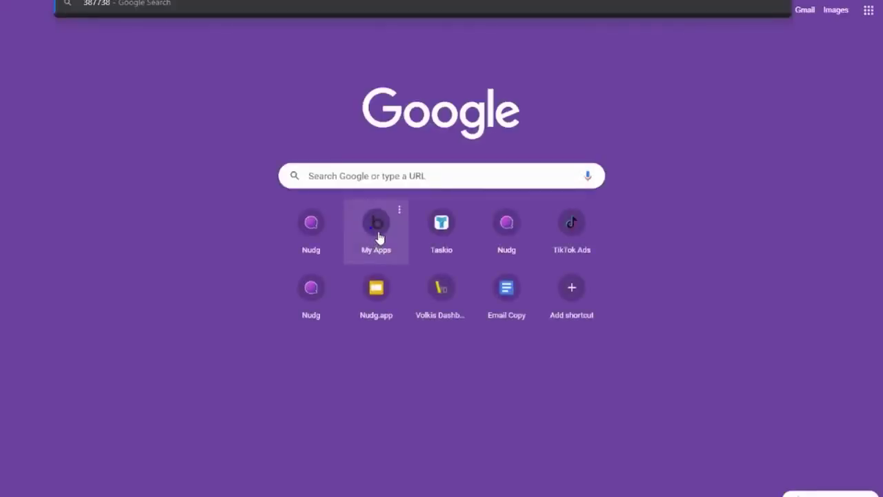
Search the pasted code, then enter kinggoods.com as the company website in TikTok Ads Manager
key(Return)
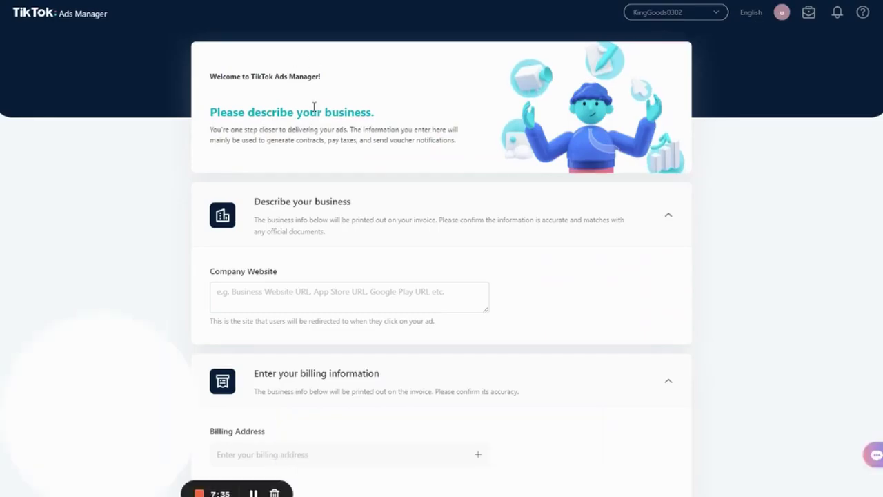
scroll(363, 218, down, 1)
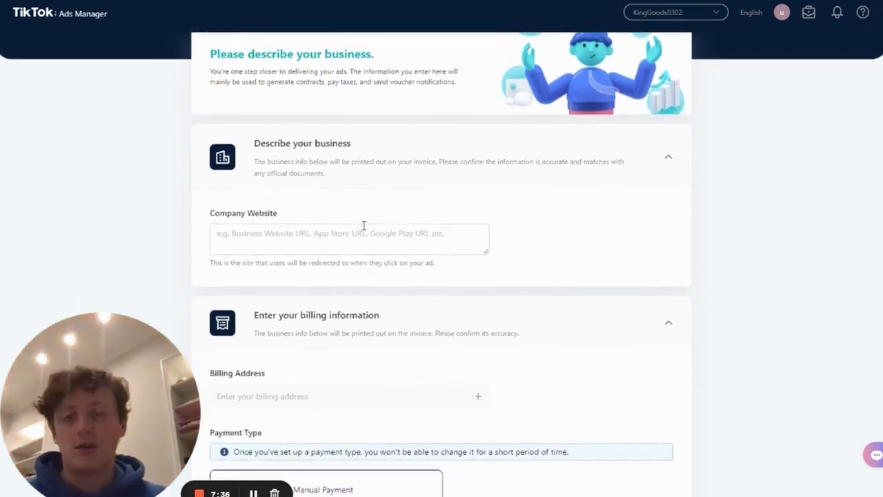
click(269, 237)
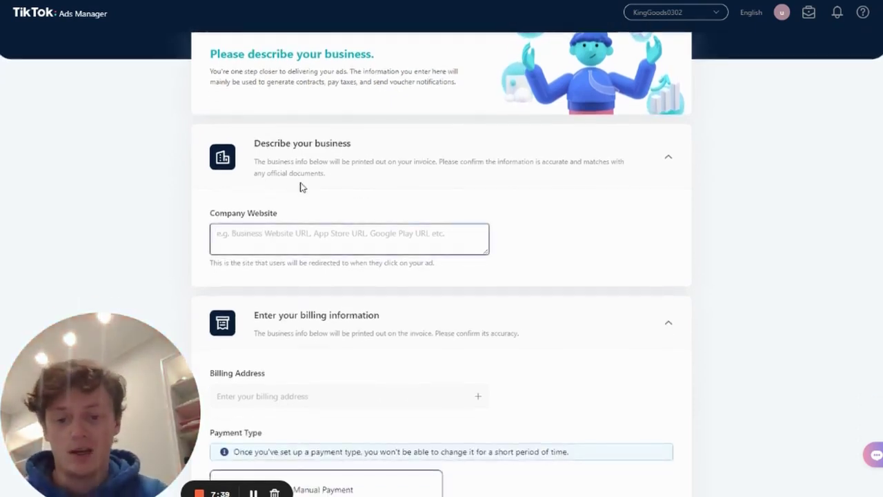
text(king)
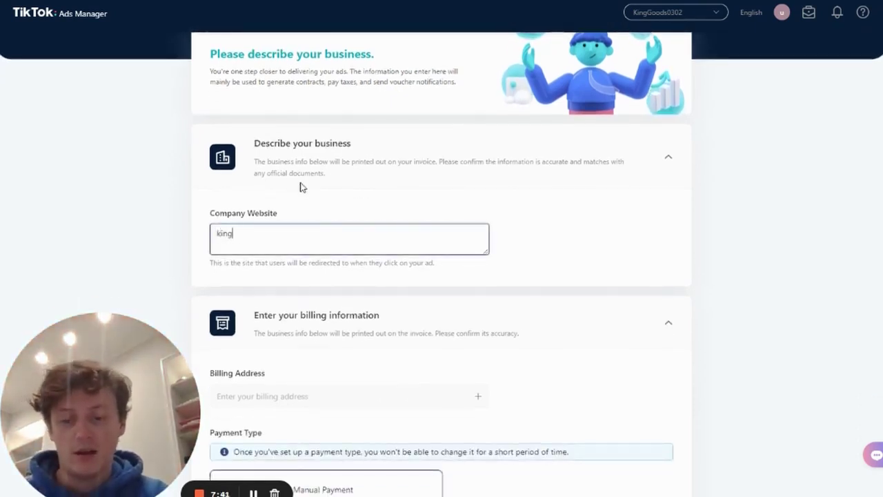
text(goods.com)
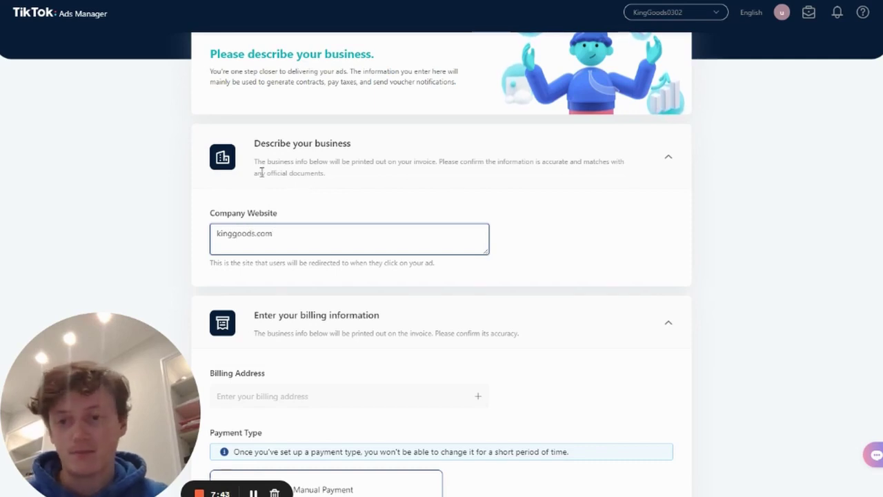
click(221, 222)
Review the billing address fields and ad agency options, then collapse the billing information section
scroll(230, 241, down, 2)
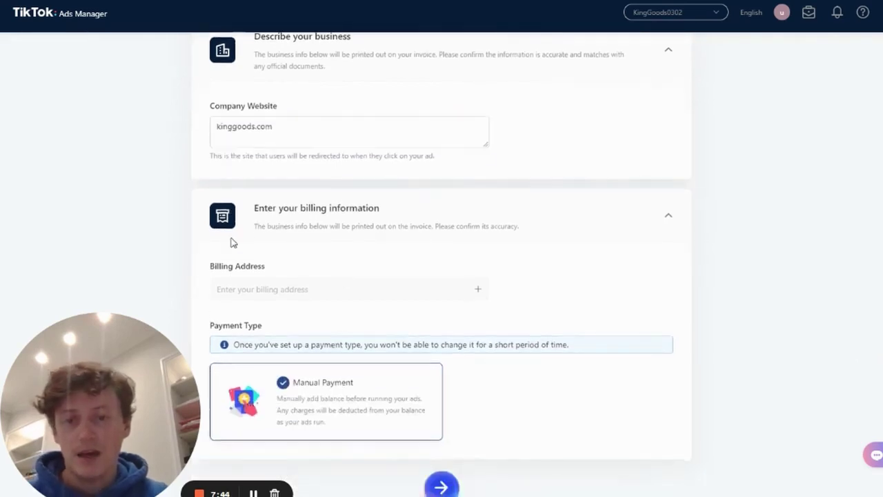
click(304, 290)
scroll(343, 297, down, 2)
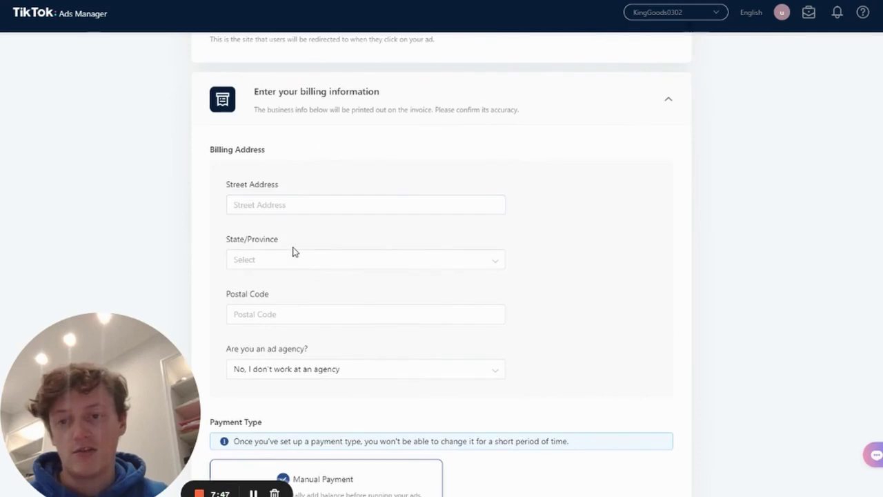
scroll(301, 373, down, 2)
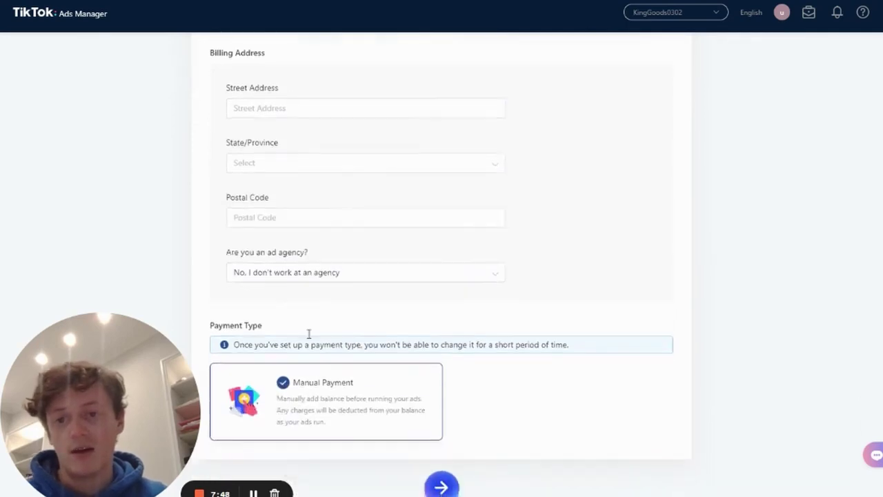
click(306, 275)
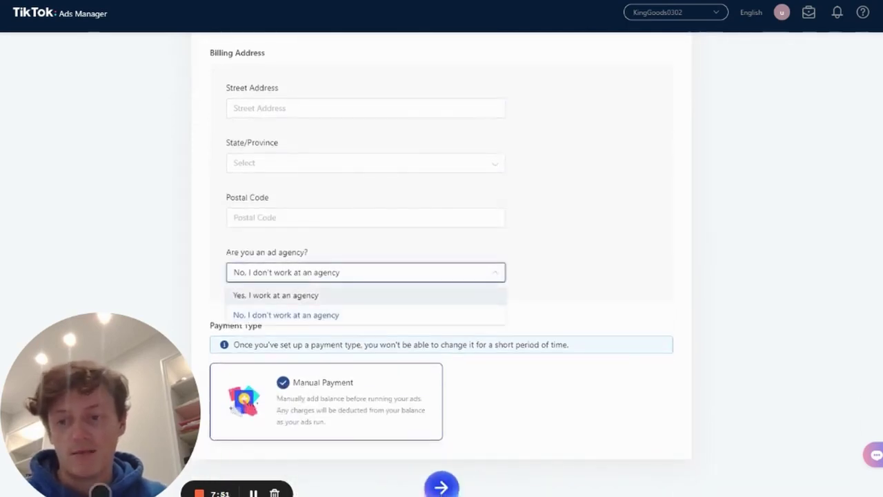
scroll(204, 307, up, 1)
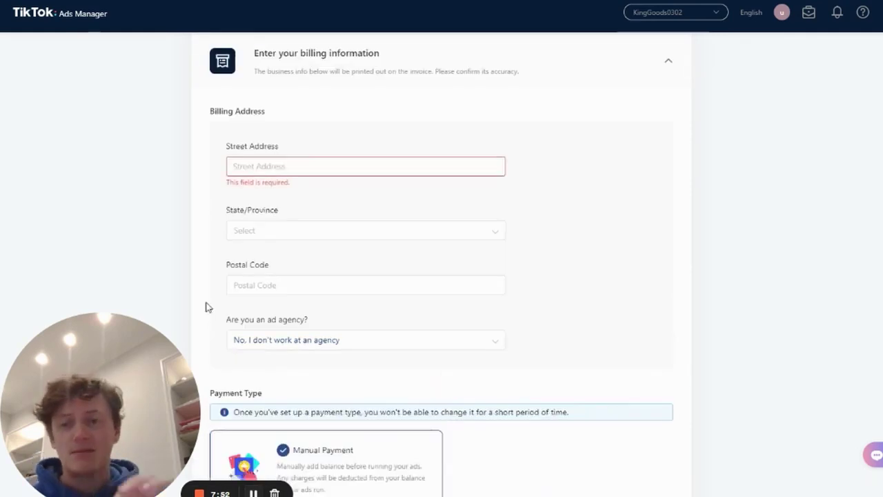
scroll(618, 304, down, 1)
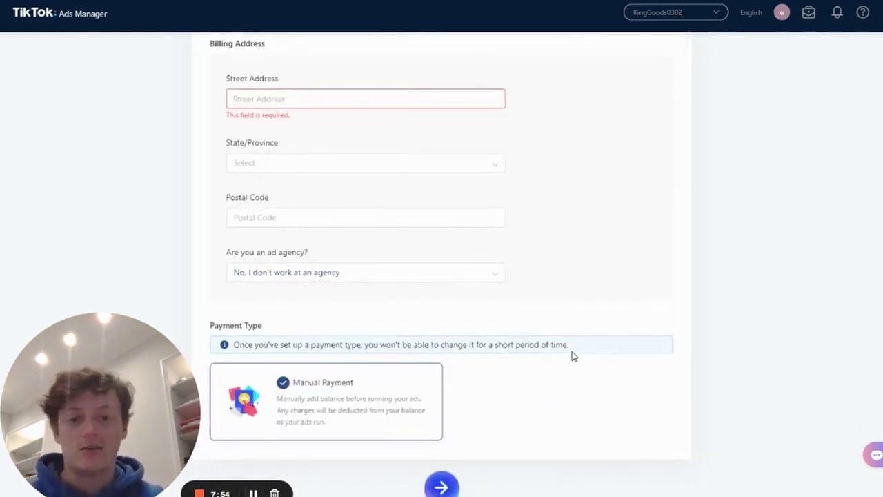
scroll(564, 342, up, 1)
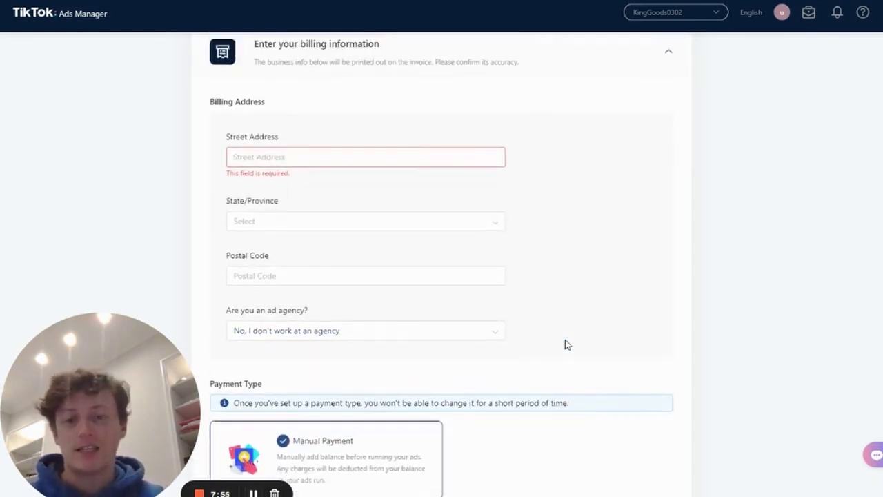
click(669, 57)
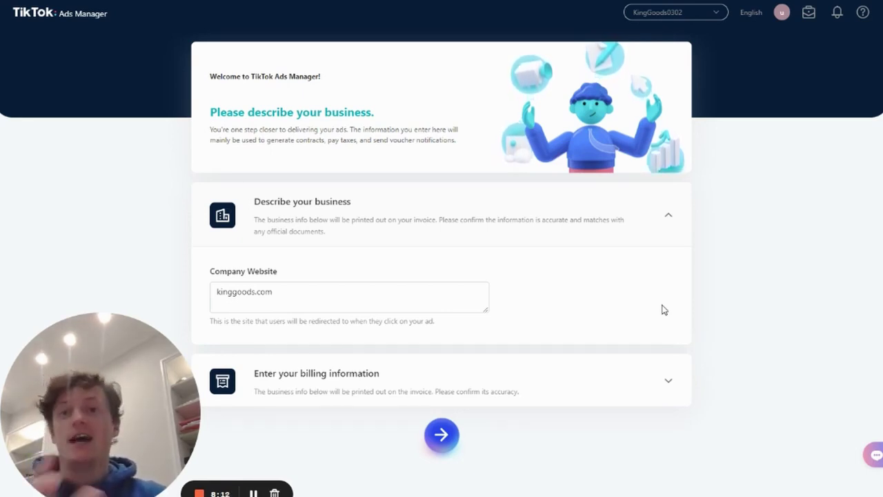
Recheck and collapse the billing section, then submit the business details to reach mode selection
click(668, 380)
scroll(421, 298, down, 3)
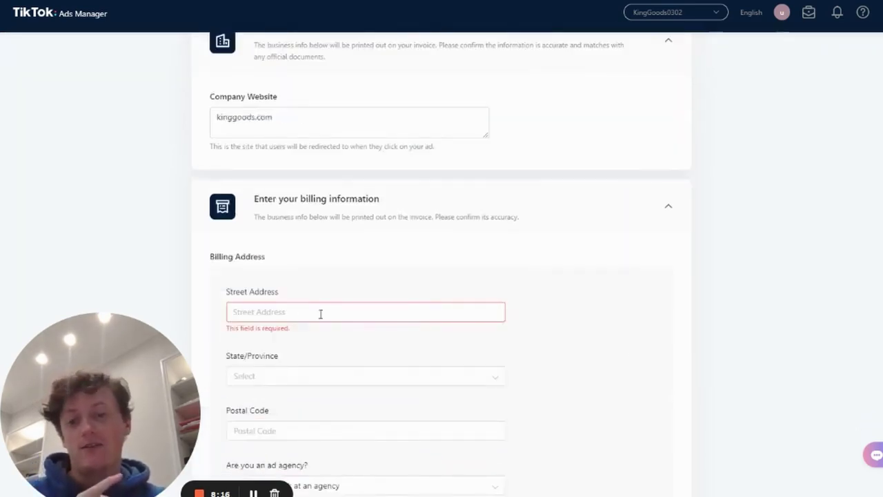
scroll(351, 315, down, 1)
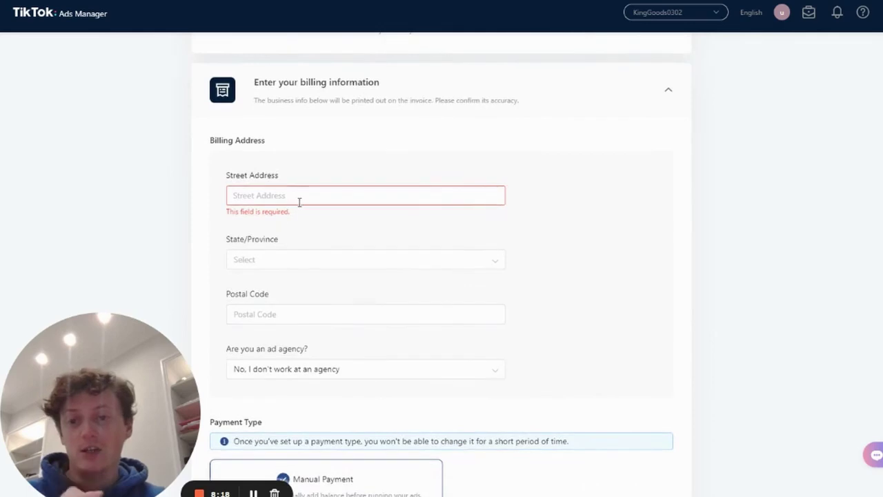
scroll(667, 150, up, 1)
click(667, 150)
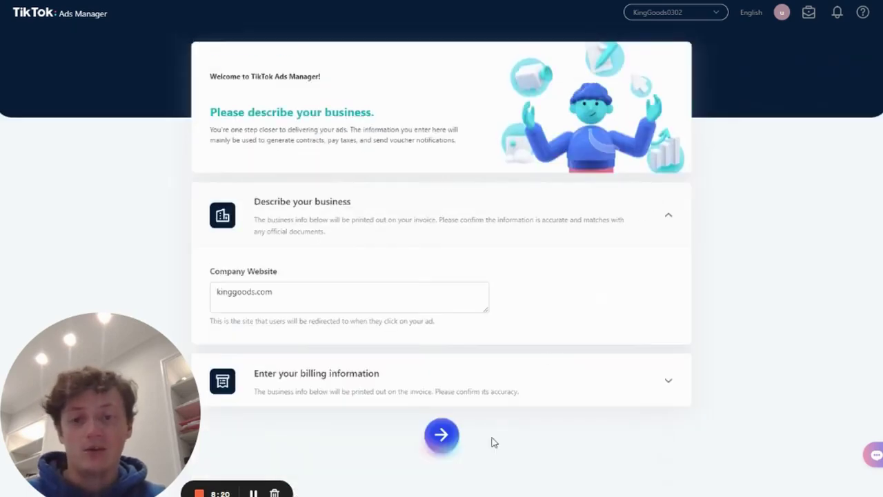
click(449, 442)
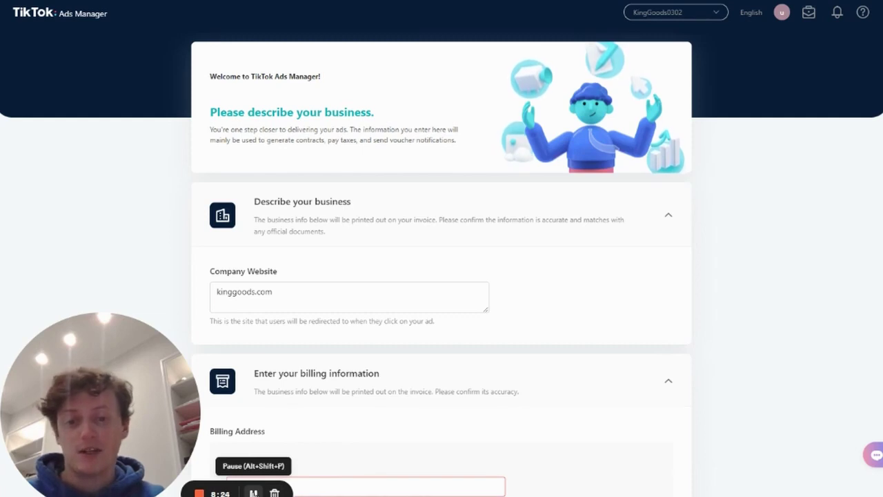
click(447, 434)
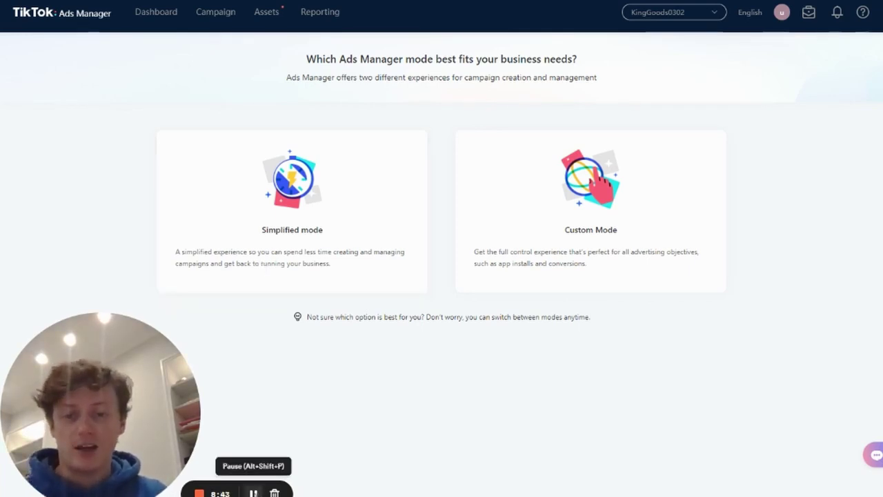
Open the 'International Account from Wise' result from the 'wise for business' search
key(ctrl+Tab)
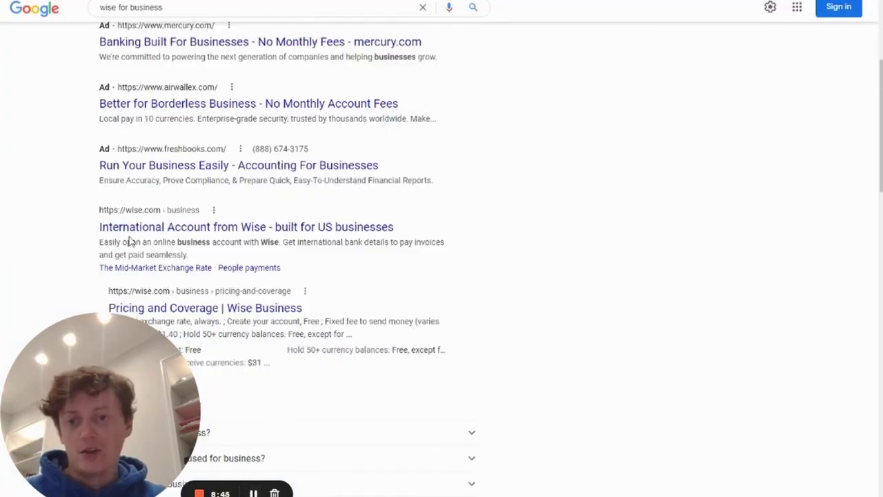
click(131, 229)
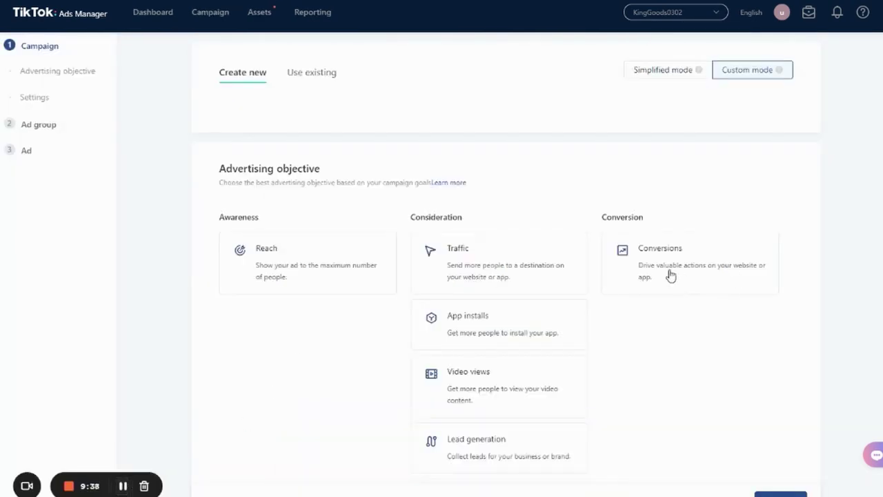
Choose Conversions as the campaign objective and continue to the ad group
click(671, 276)
scroll(688, 345, down, 5)
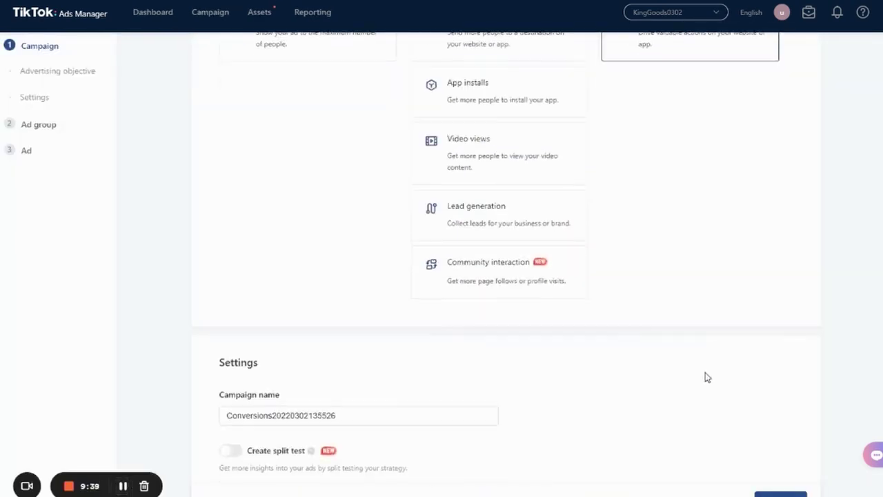
click(775, 494)
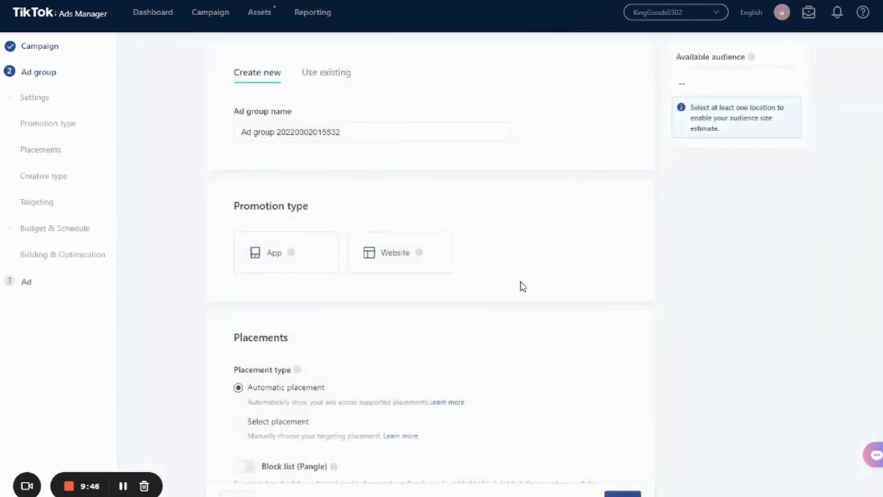
Leave the daily budget unchanged and add Canada to the ad group's target locations
scroll(519, 294, down, 1)
scroll(518, 294, down, 12)
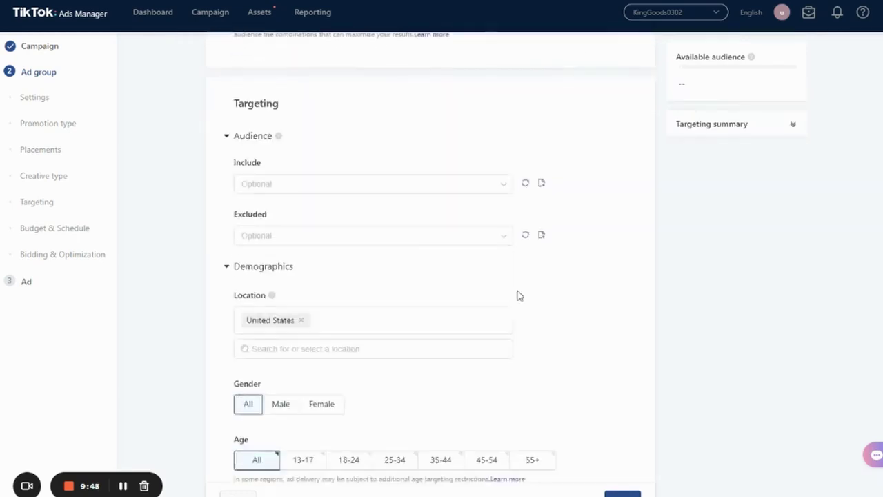
scroll(518, 294, down, 5)
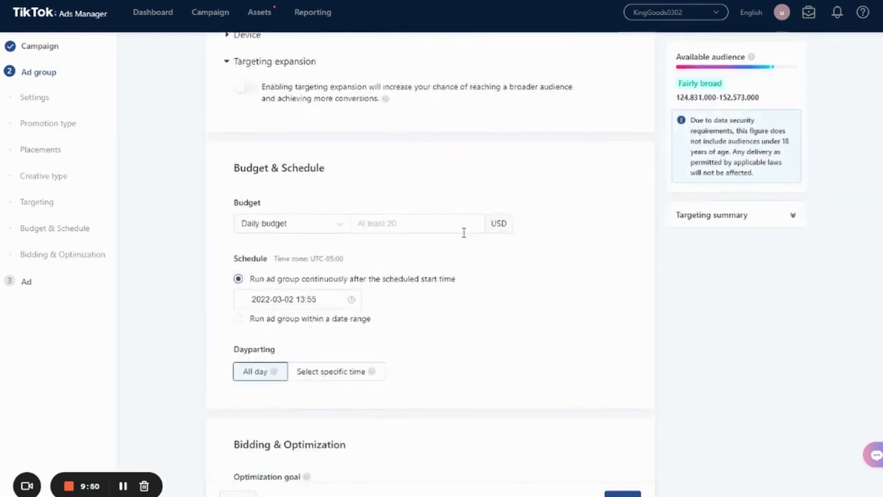
click(354, 229)
click(507, 225)
scroll(513, 254, up, 8)
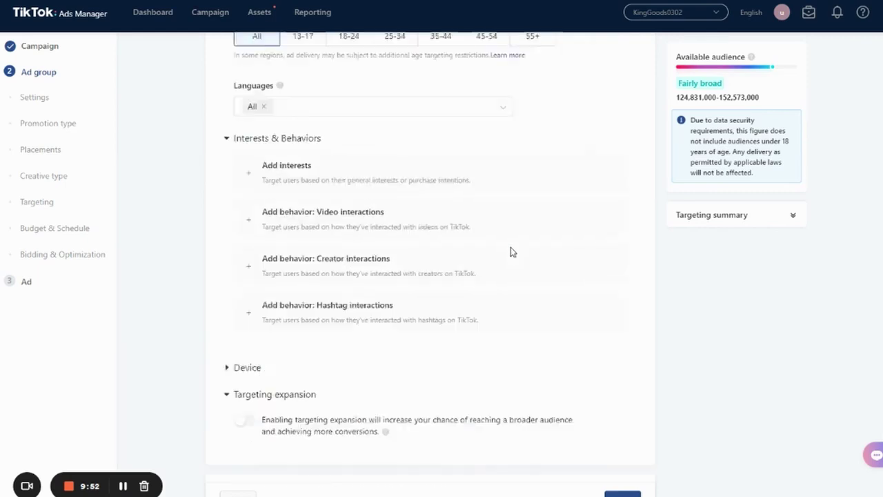
scroll(519, 267, up, 3)
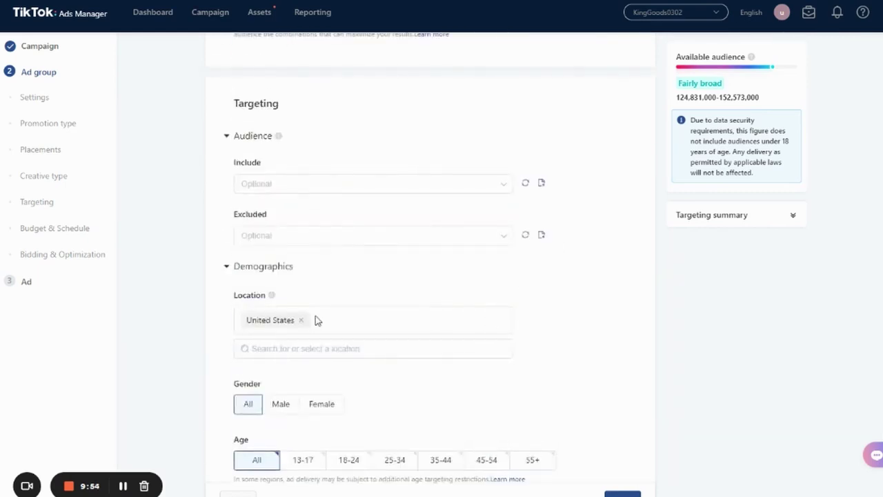
click(270, 350)
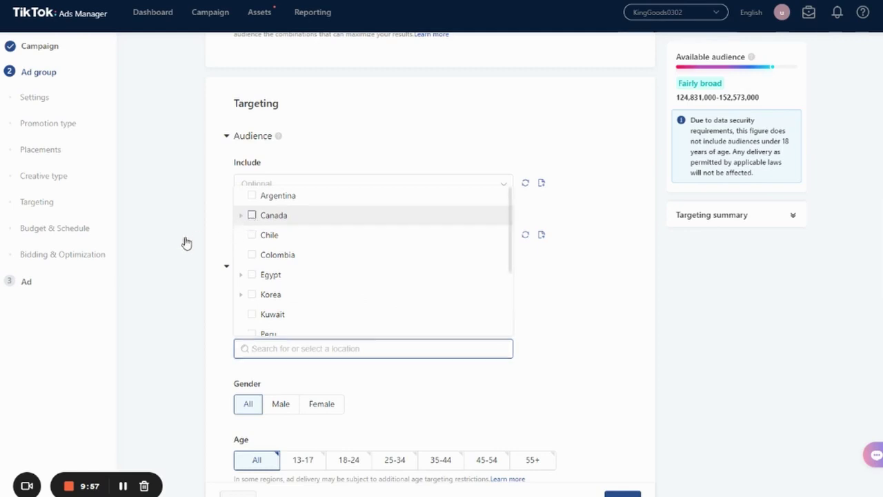
click(200, 283)
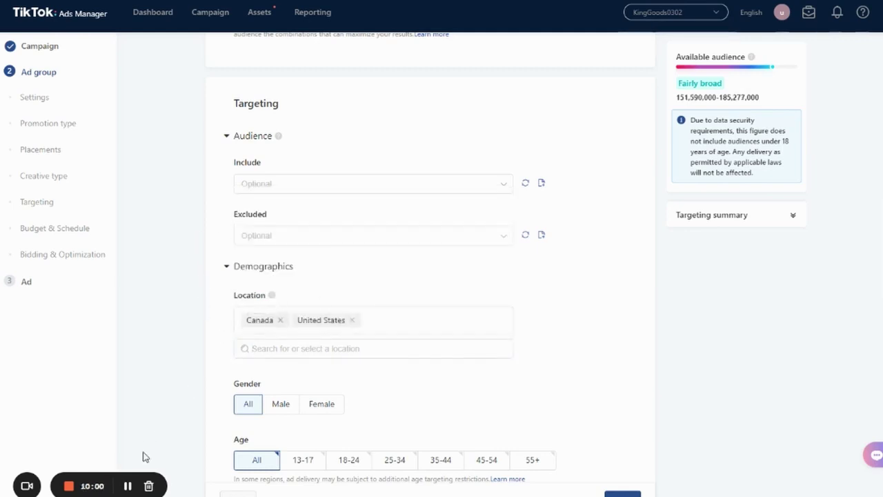
In Google Maps, confirm the Surfshark VPN is disconnected and zoom out to show London in Europe
click(128, 486)
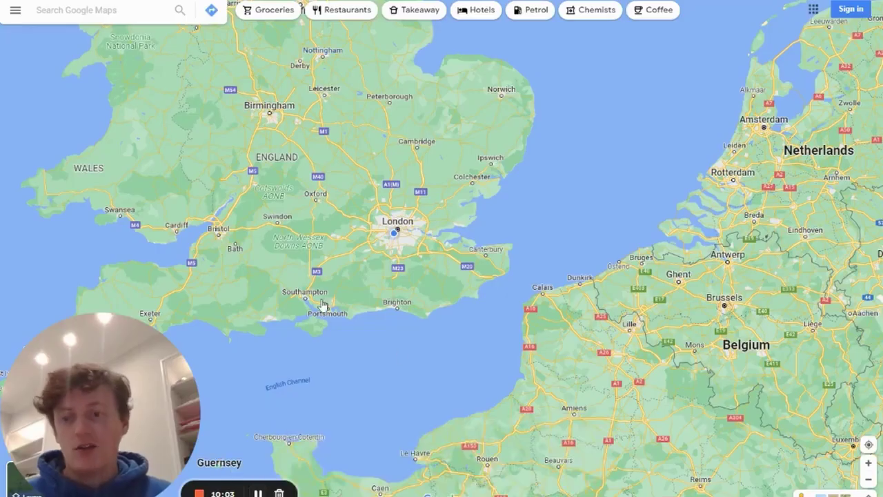
click(807, 1)
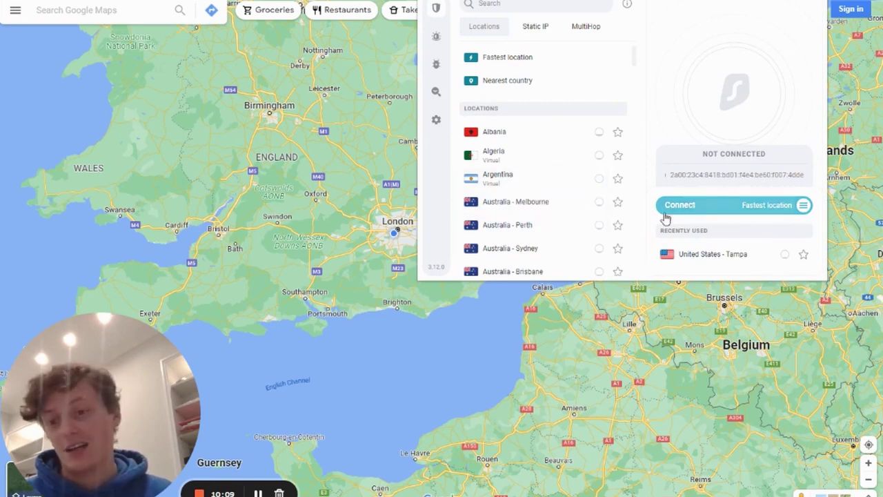
key(Escape)
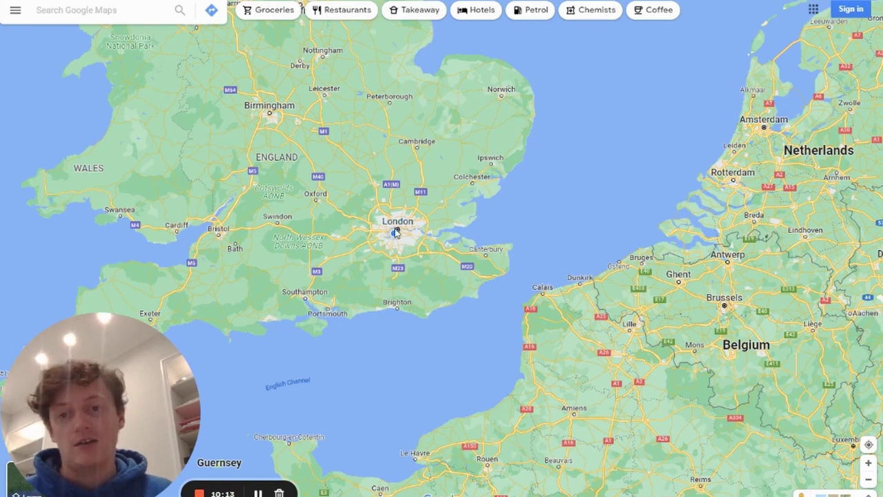
scroll(407, 248, down, 2)
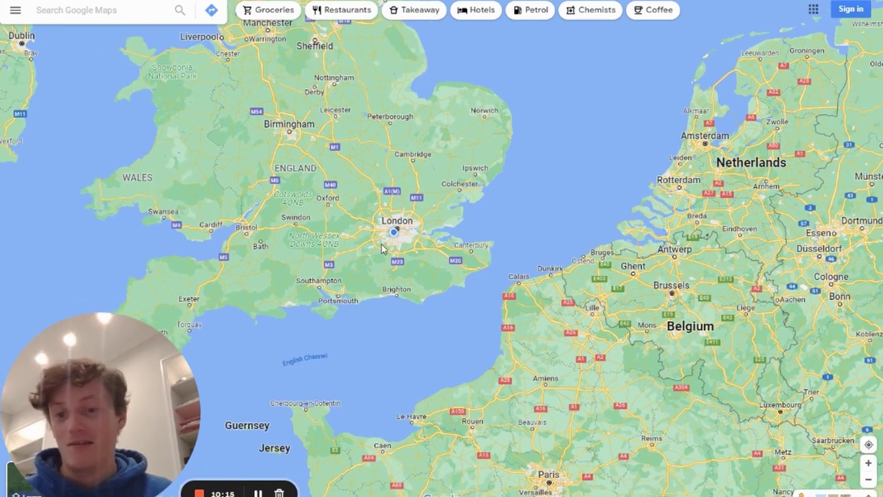
scroll(406, 252, down, 2)
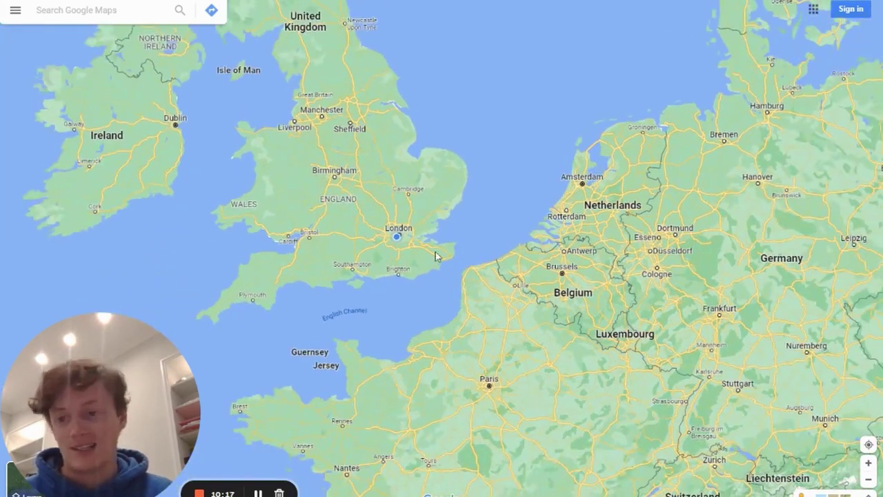
scroll(434, 254, down, 3)
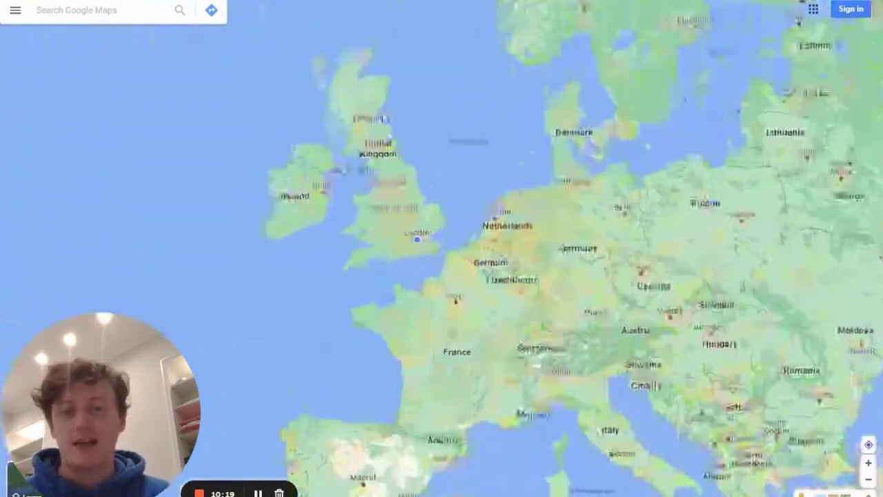